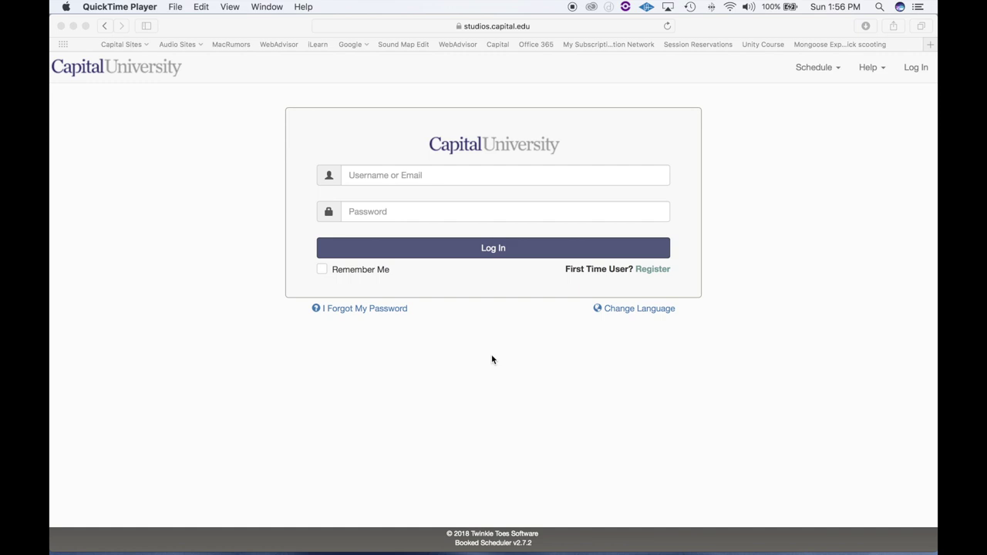
Open the Register a New Account form and scroll through its fields
left_click(651, 275)
left_click(653, 270)
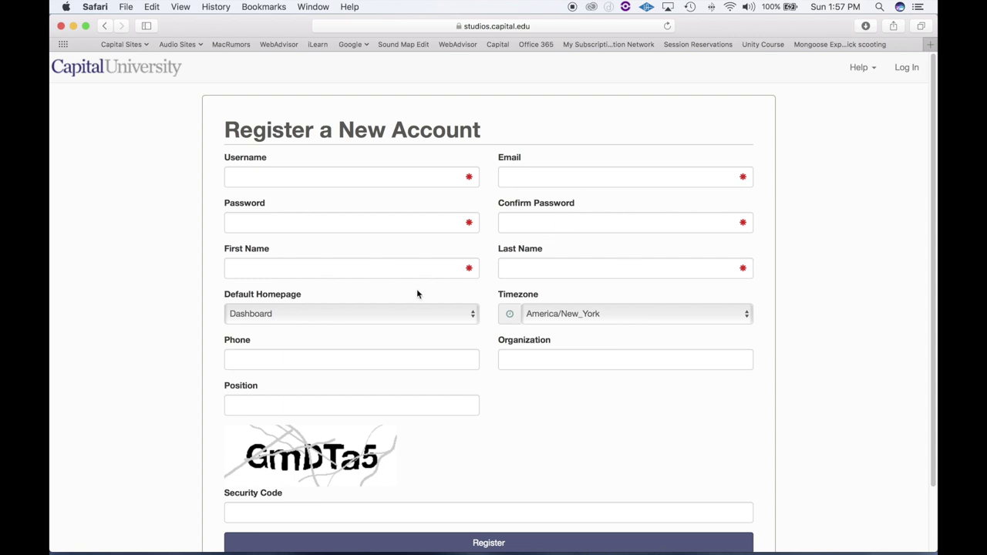
scroll(129, 340, "down", 2)
Try 'Studient' in the Position field, erase it, then go back to the sign-in page
left_click(248, 355)
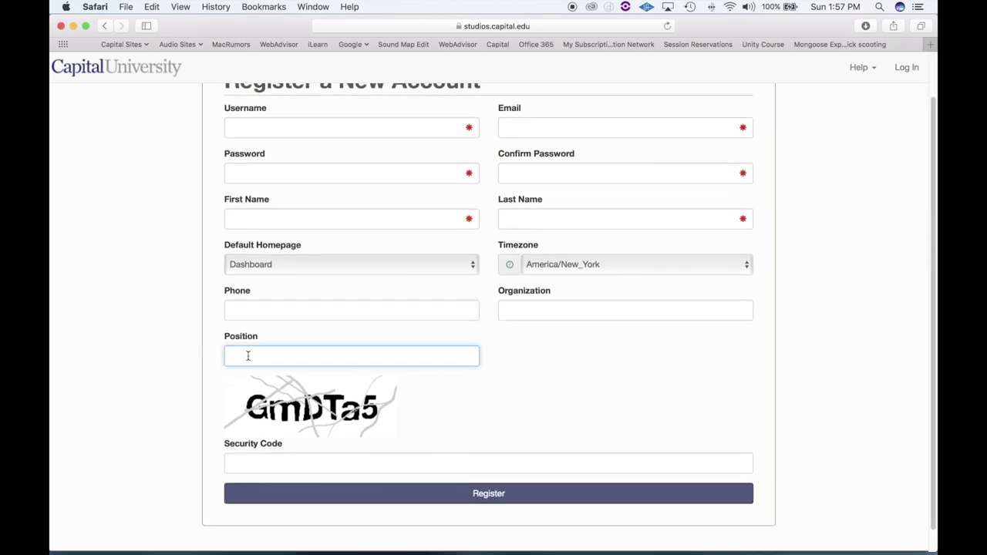
type("Studient")
key("BackSpace")
key("BackSpace")
key("BackSpace")
key("BackSpace")
key("BackSpace")
key("BackSpace")
key("BackSpace")
scroll(136, 255, "up", 2)
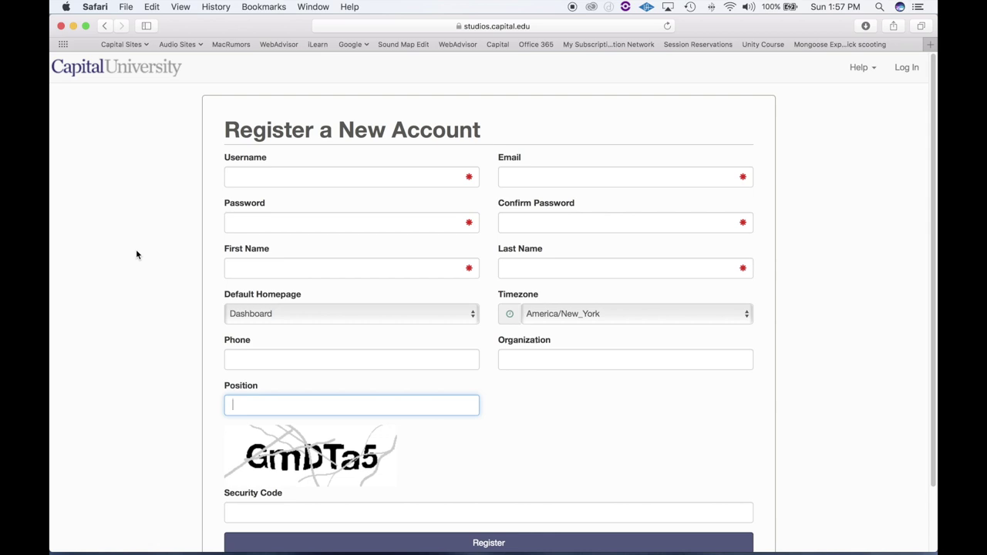
scroll(136, 255, "down", 3)
scroll(136, 254, "up", 3)
left_click(116, 67)
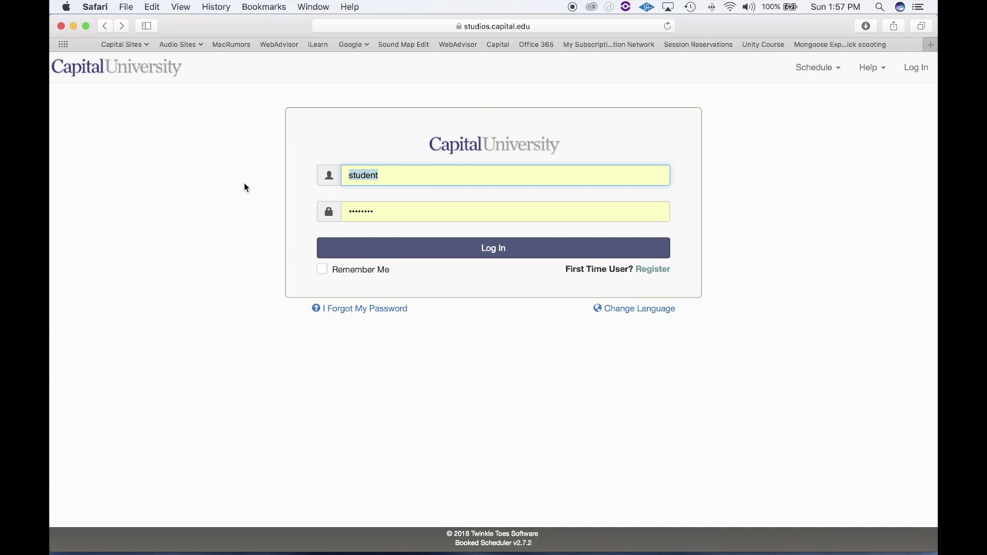
Log in and look over the Dashboard's studio policy announcements
left_click(496, 249)
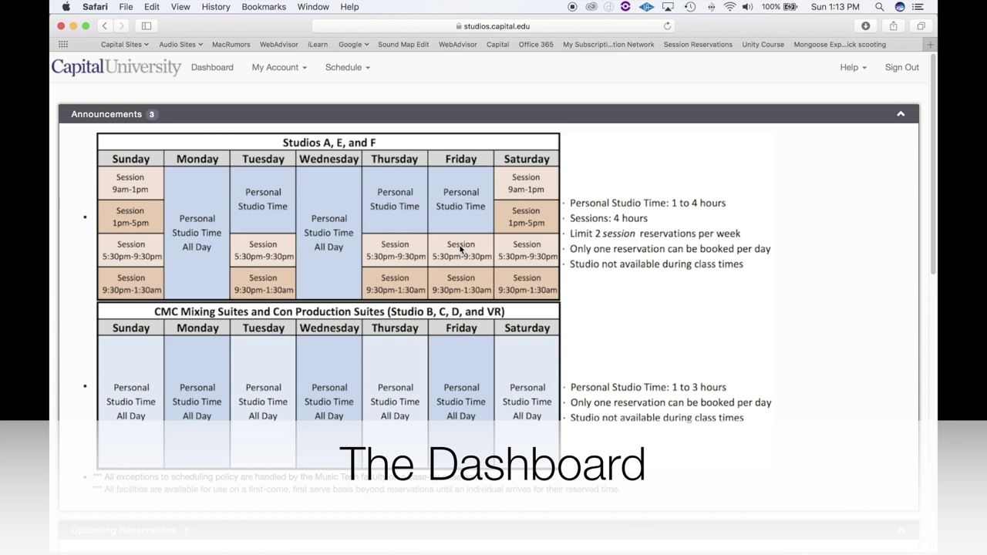
scroll(461, 248, "down", 5)
scroll(461, 248, "up", 5)
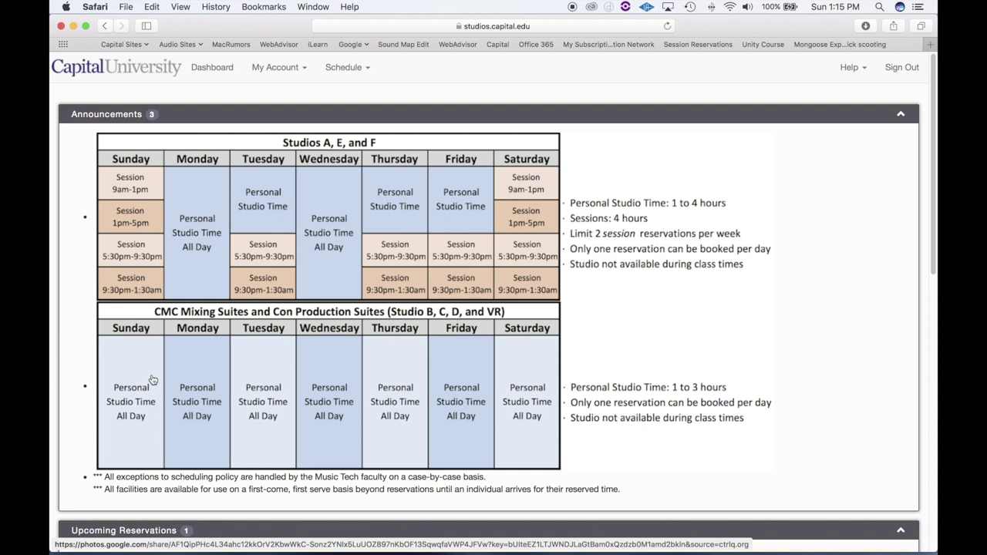
scroll(153, 380, "down", 2)
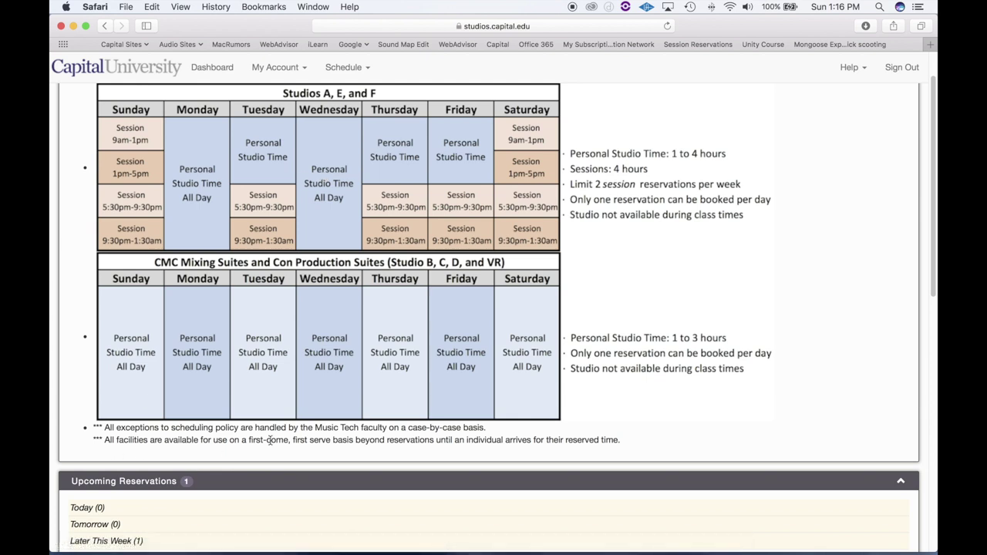
scroll(270, 440, "down", 10)
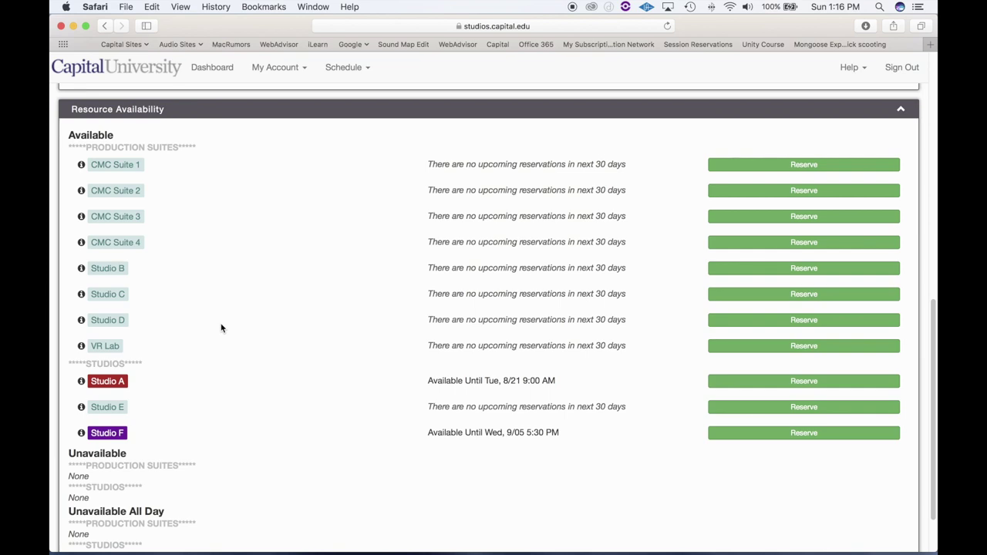
scroll(221, 329, "up", 10)
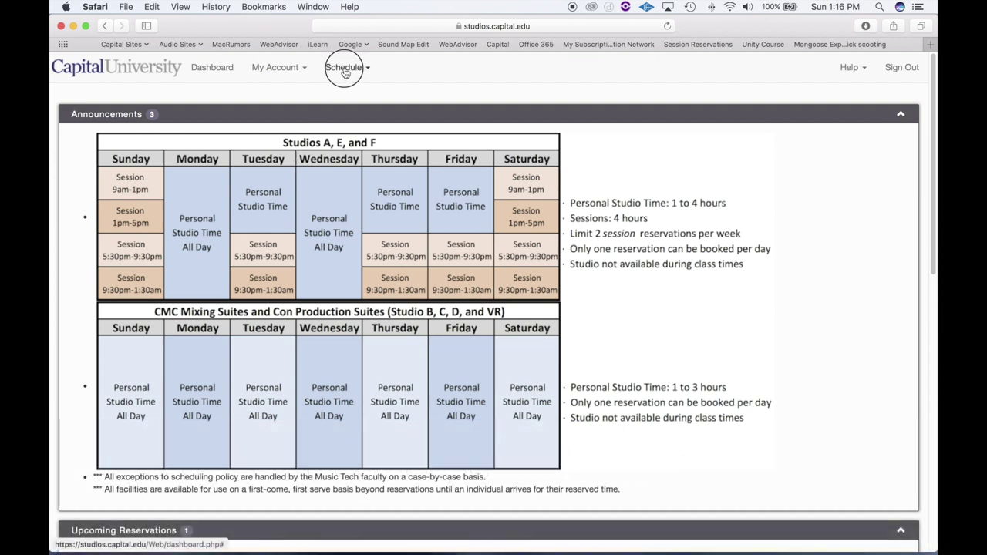
Open the Resource Calendar and switch it to the *****STUDIOS***** group calendar
left_click(344, 70)
left_click(353, 128)
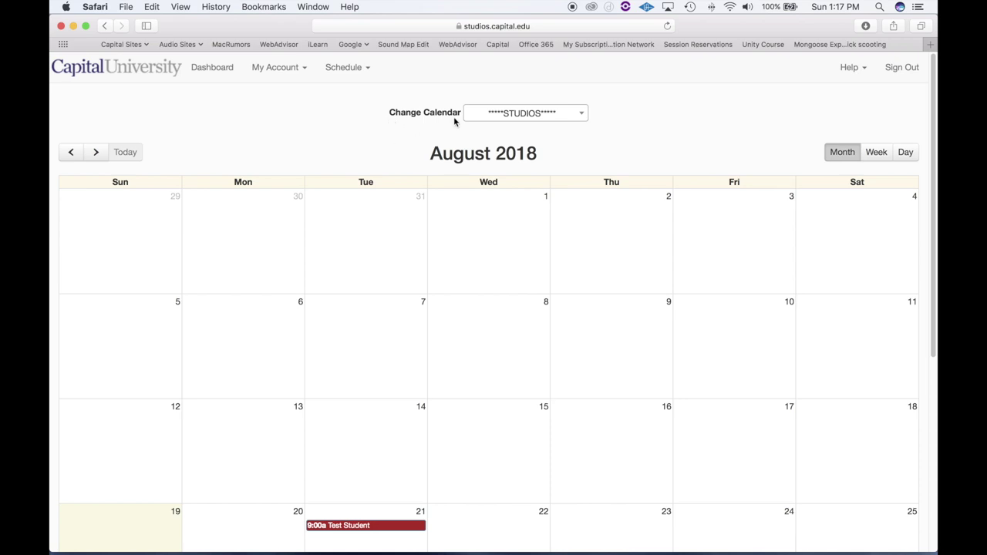
left_click(579, 115)
scroll(540, 170, "up", 5)
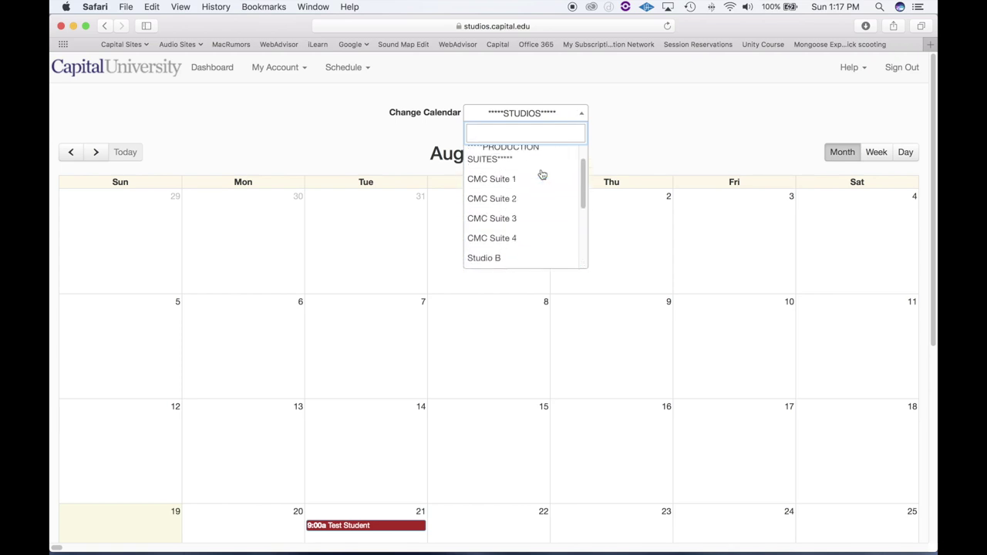
scroll(542, 176, "down", 5)
scroll(542, 175, "down", 1)
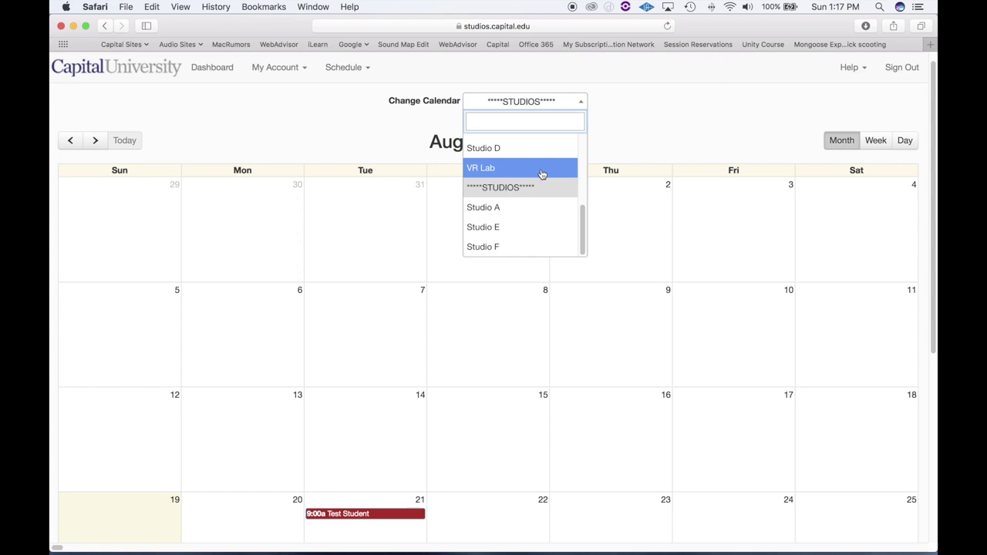
left_click(507, 187)
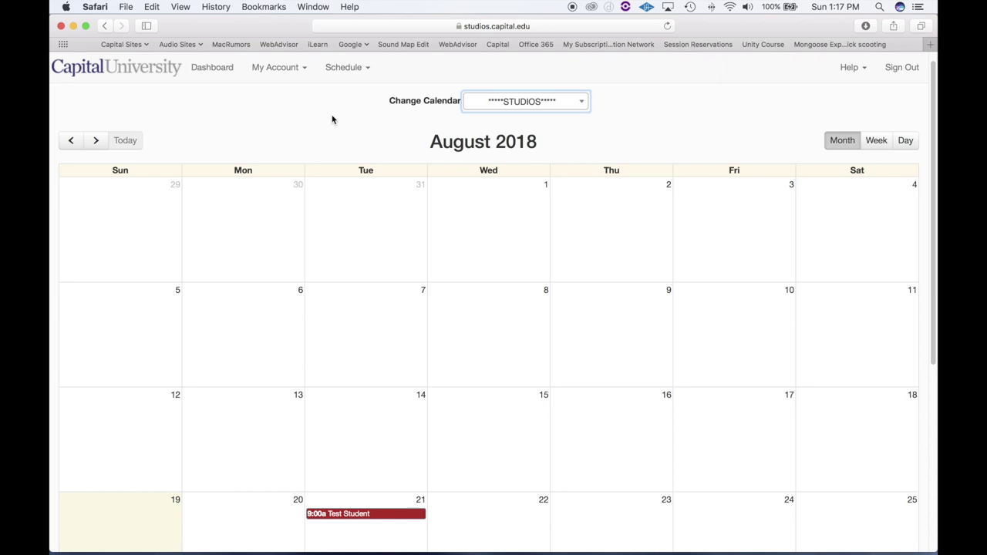
Advance to September 2018 and inspect its evening studio reservations
scroll(366, 214, "down", 3)
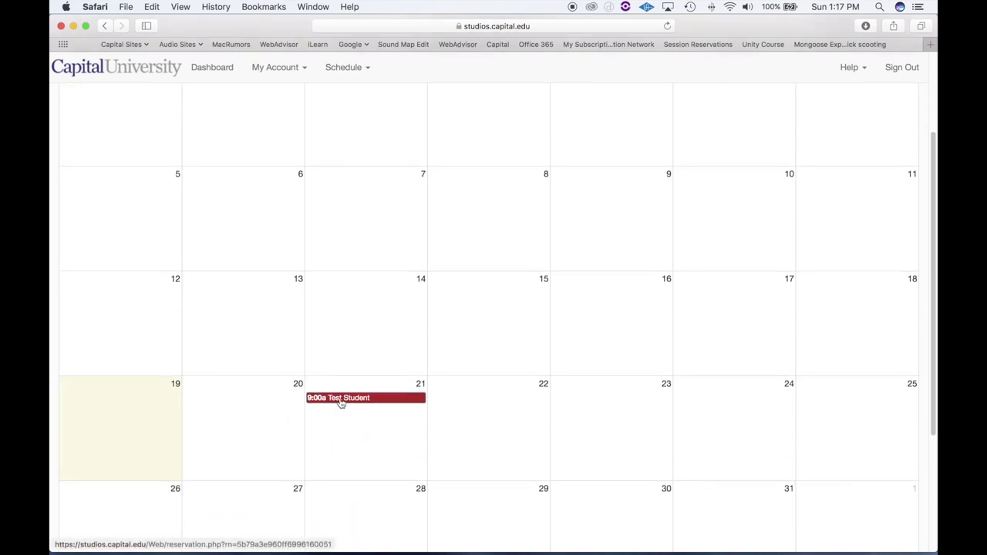
mouse_move(359, 401)
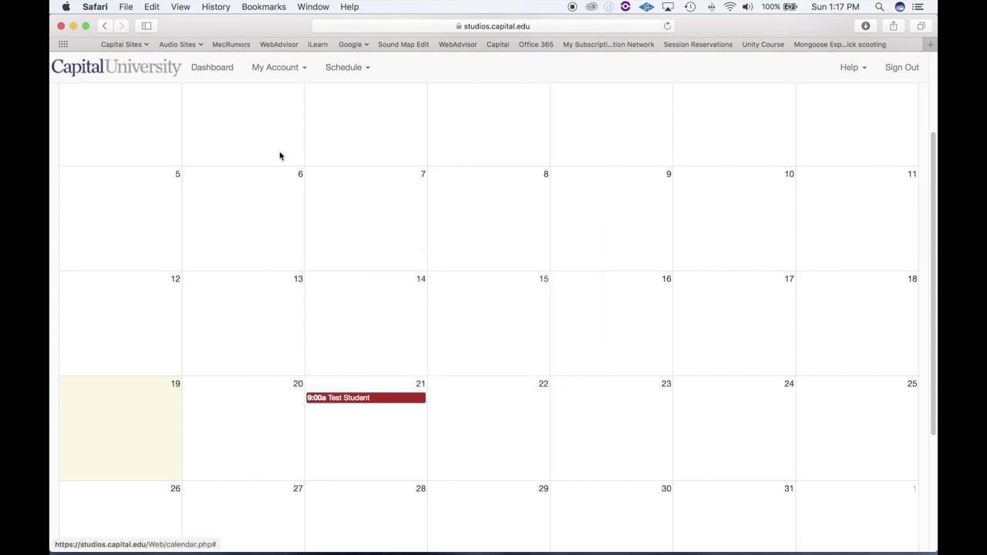
scroll(280, 155, "up", 3)
left_click(95, 154)
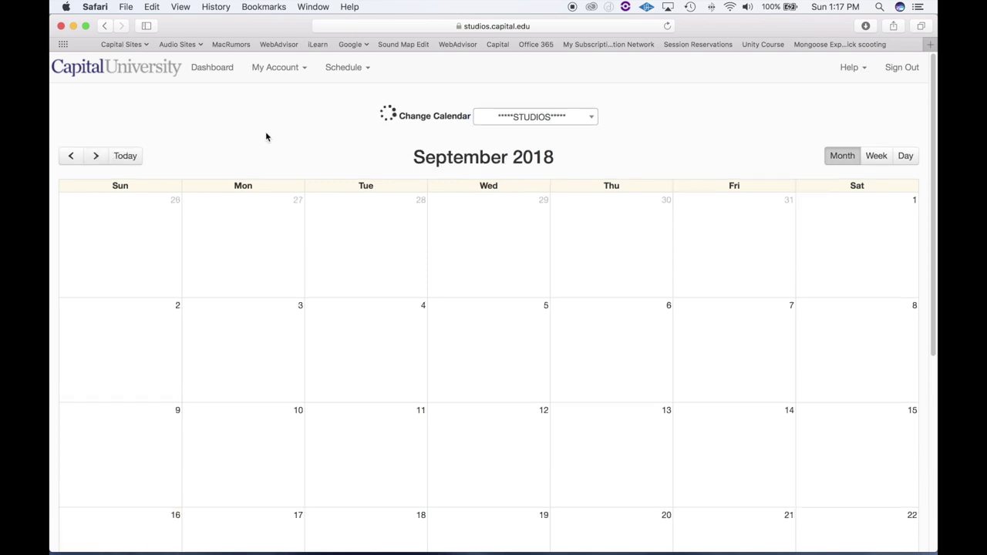
scroll(265, 136, "down", 2)
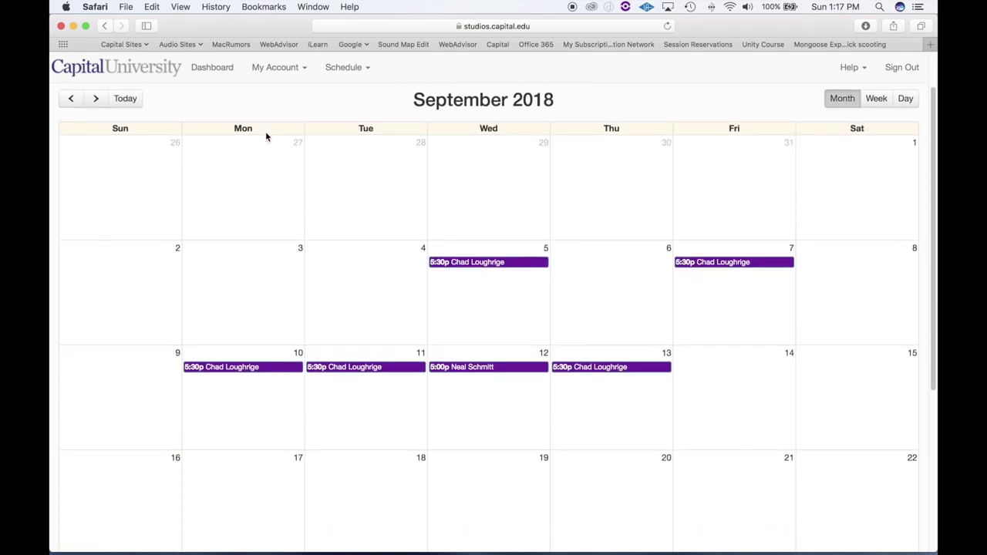
mouse_move(467, 266)
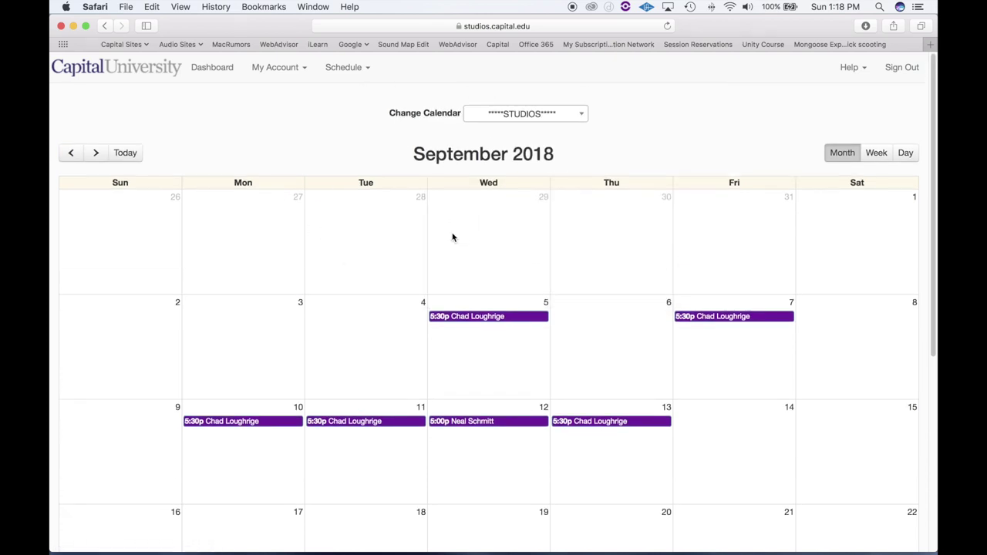
Go back to the August 2018 Studios calendar and scroll through it
left_click(71, 152)
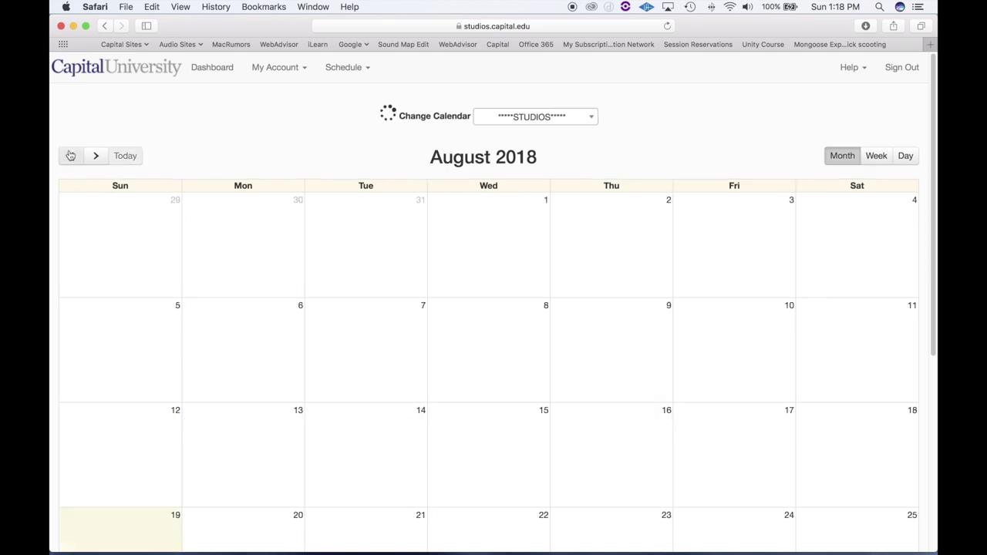
scroll(314, 229, "down", 2)
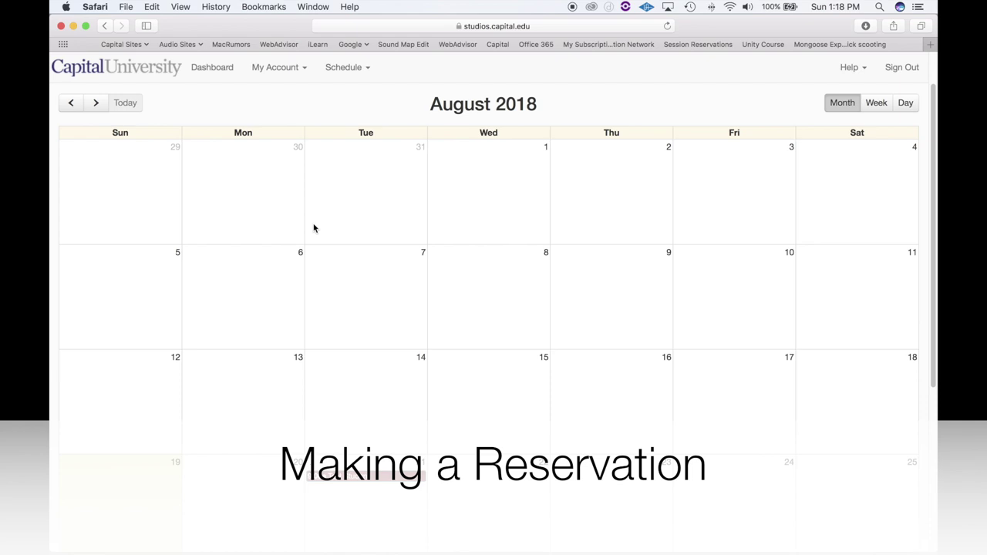
scroll(437, 373, "down", 3)
scroll(437, 373, "up", 5)
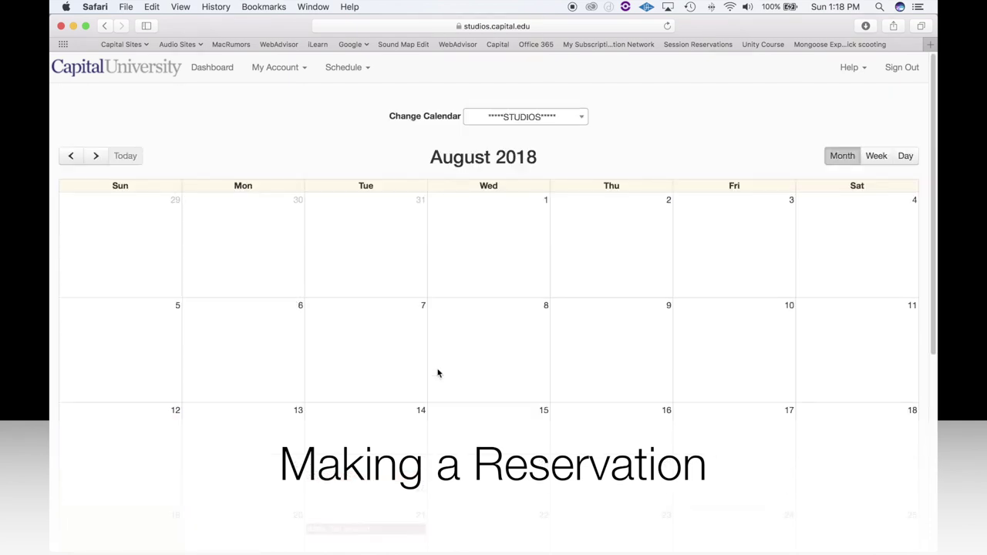
scroll(438, 374, "down", 5)
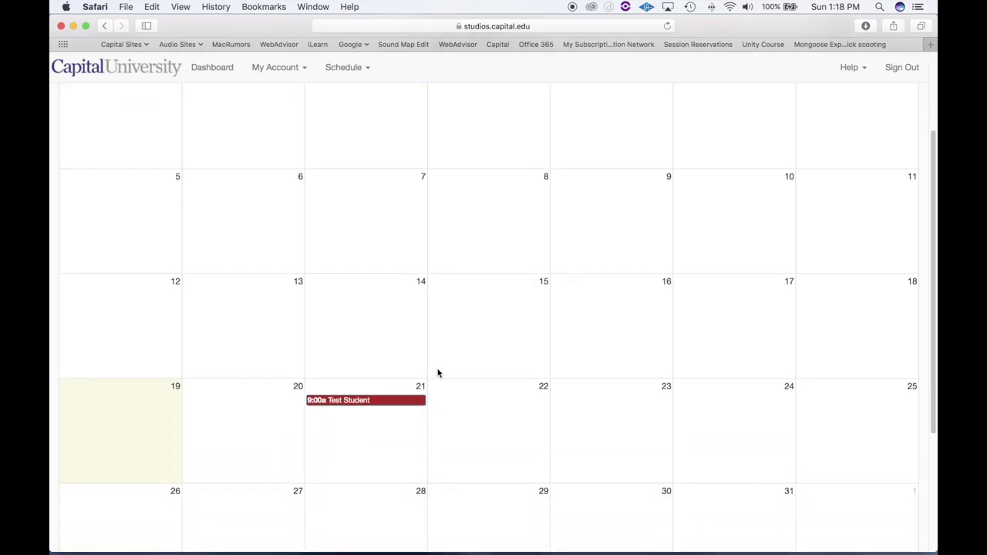
scroll(438, 373, "up", 5)
Switch to the Studio E calendar and create a reservation on August 22
left_click(551, 114)
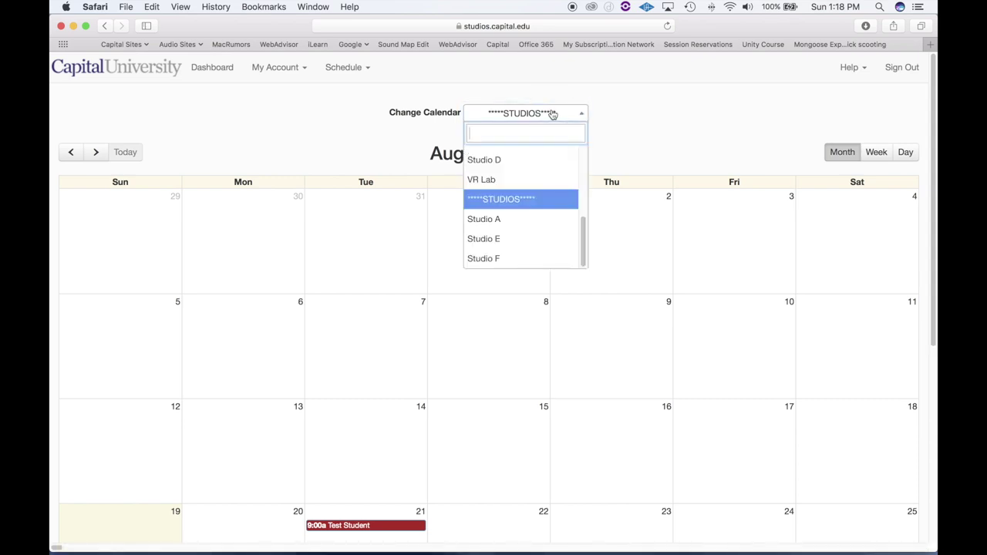
scroll(525, 207, "down", 1)
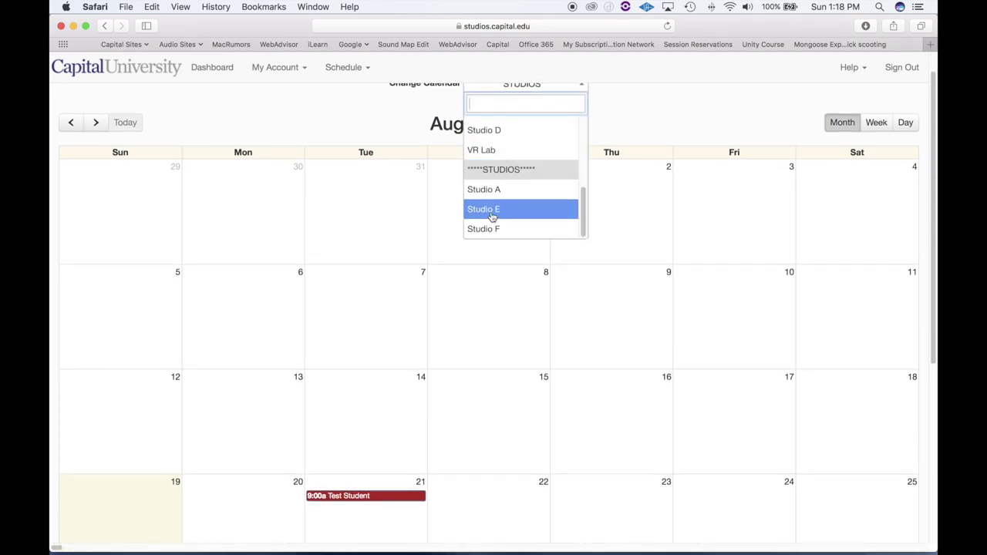
left_click(492, 212)
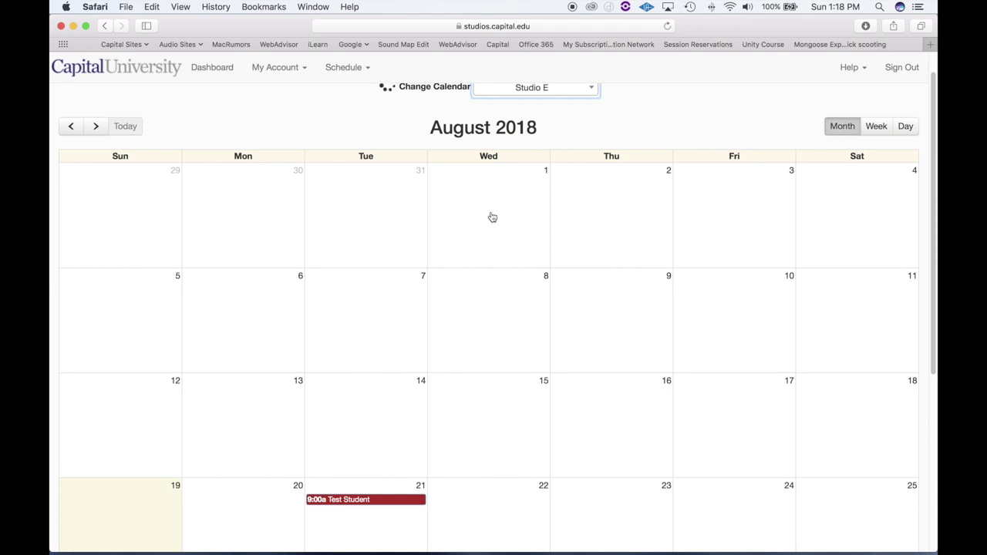
scroll(407, 280, "down", 4)
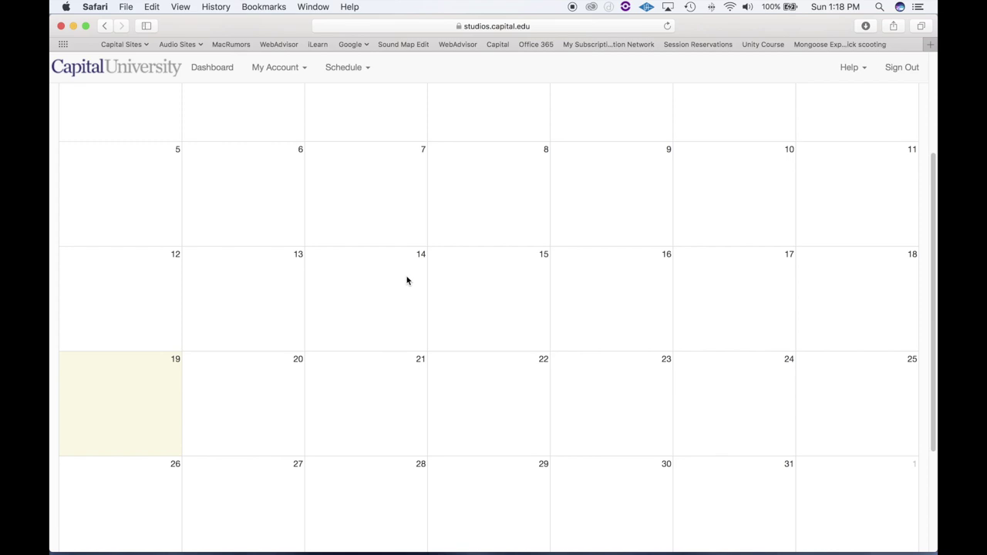
scroll(407, 280, "down", 1)
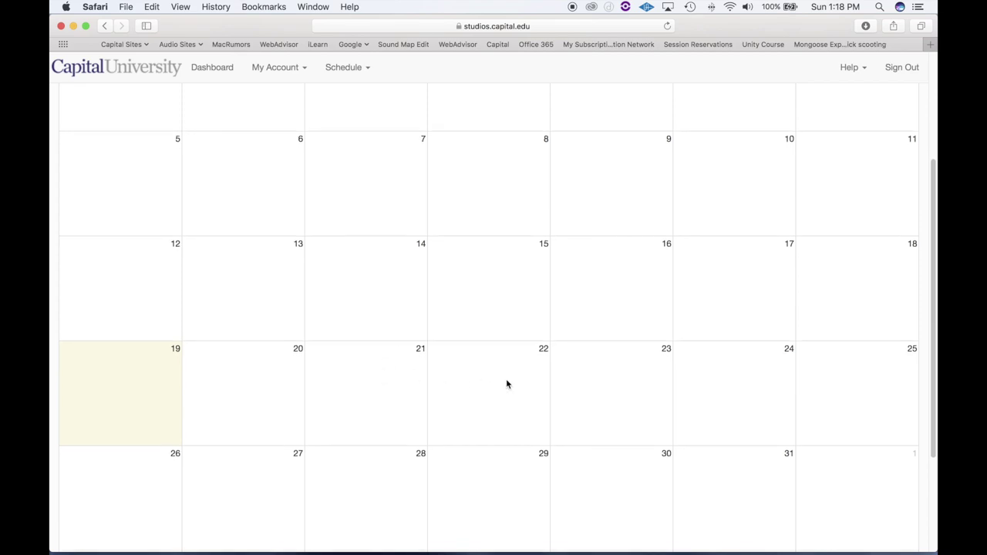
left_click(460, 378)
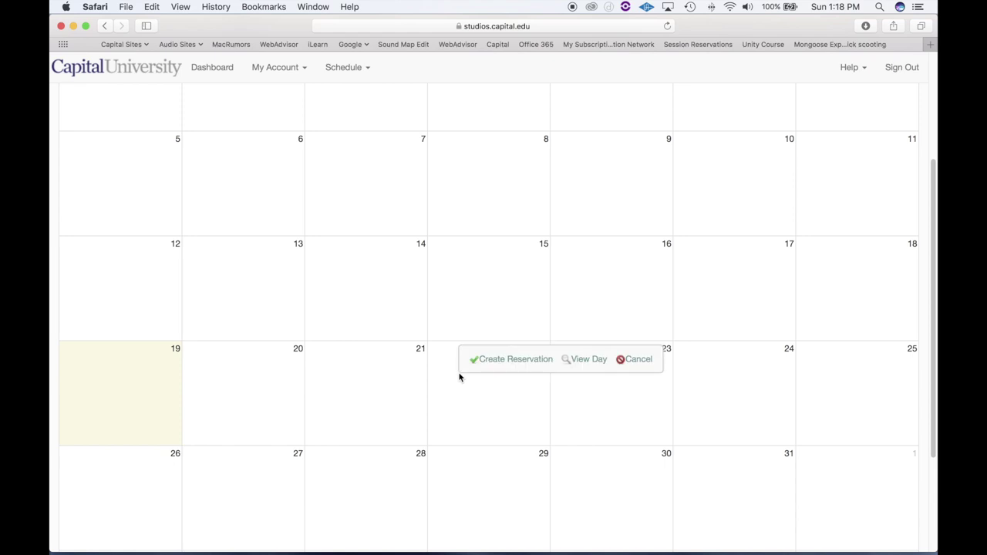
left_click(496, 362)
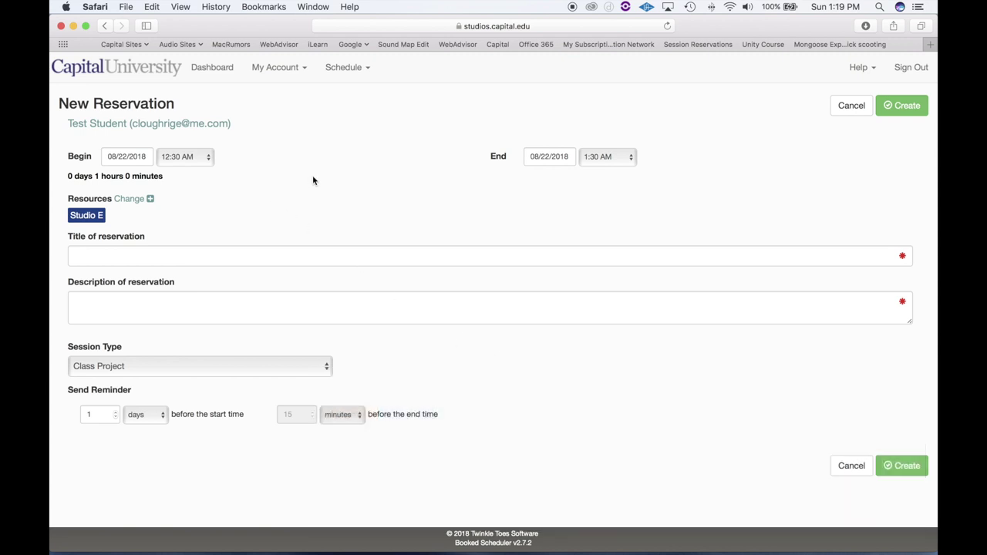
Set the 08/22/2018 Studio E booking to run 9:00 AM to 11:00 AM
left_click(204, 159)
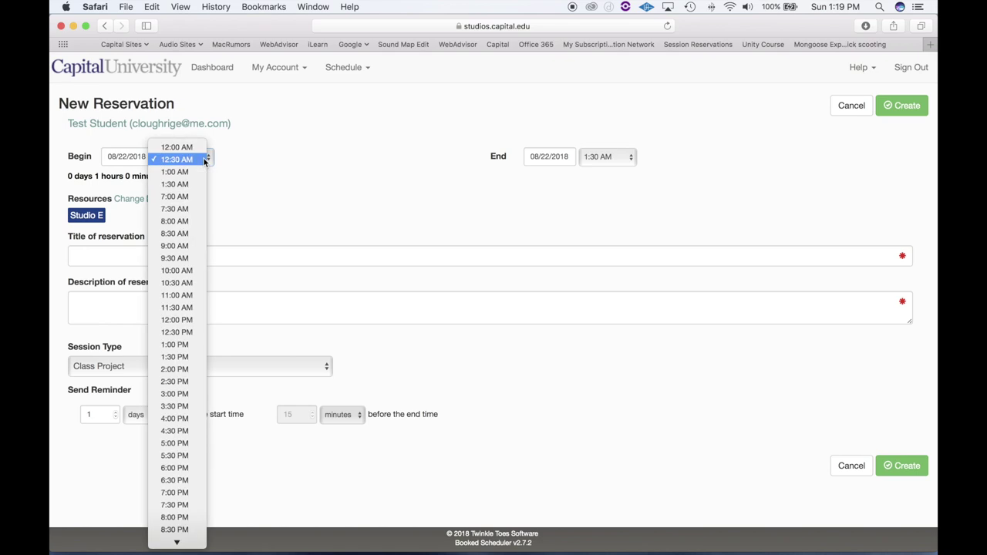
mouse_move(177, 543)
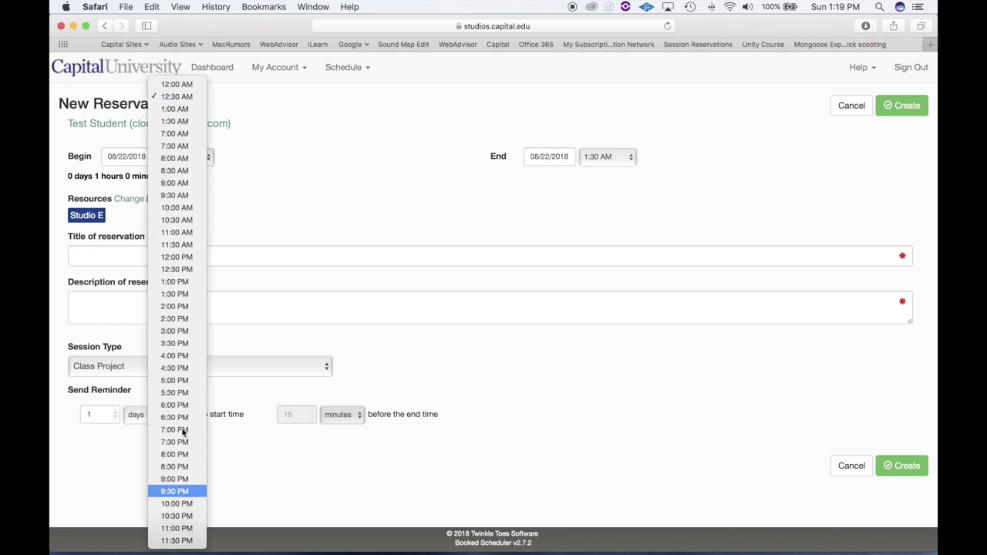
left_click(302, 182)
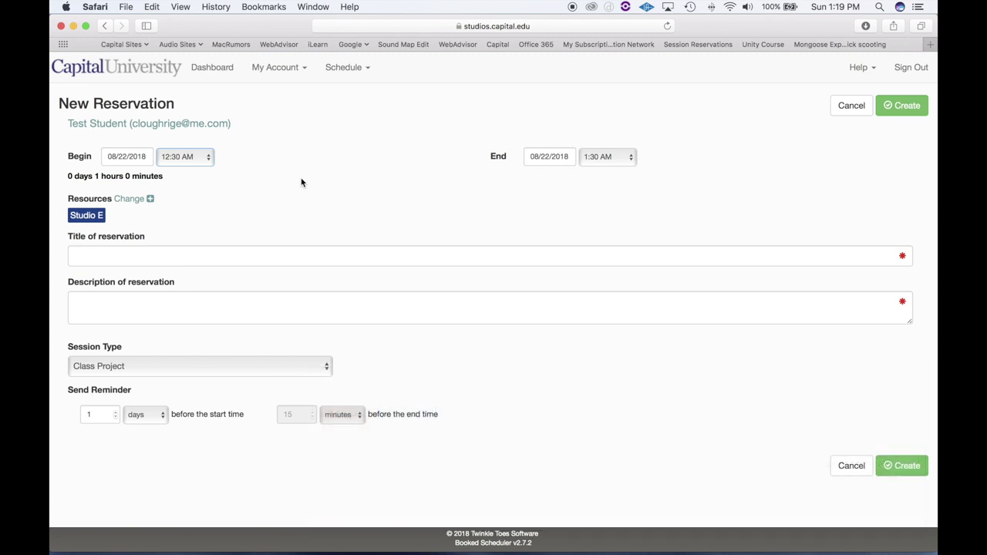
left_click(205, 159)
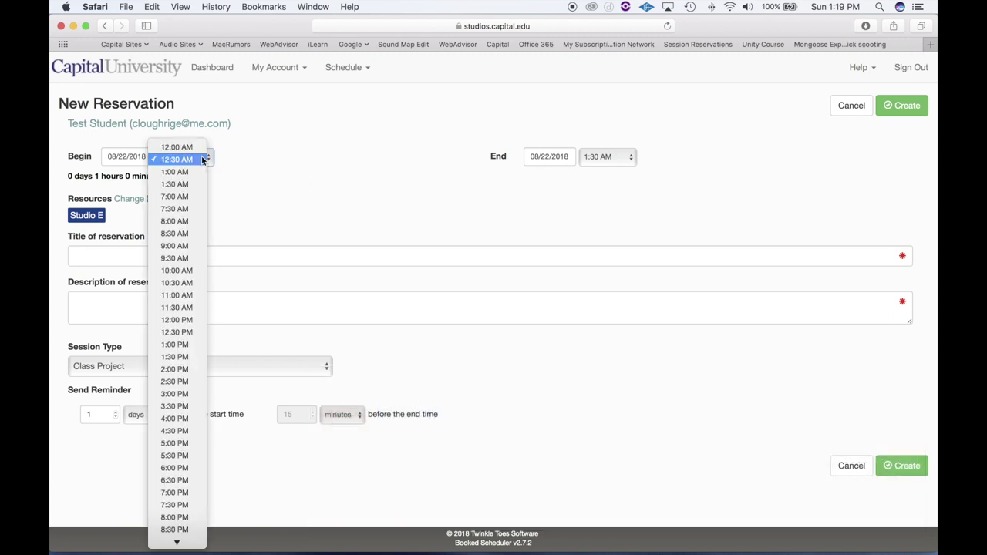
left_click(176, 246)
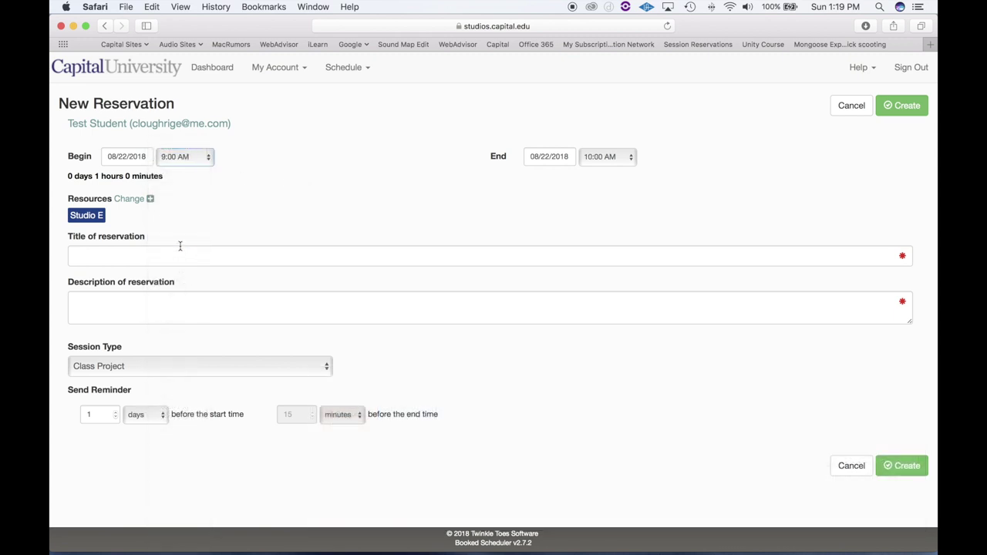
left_click(617, 160)
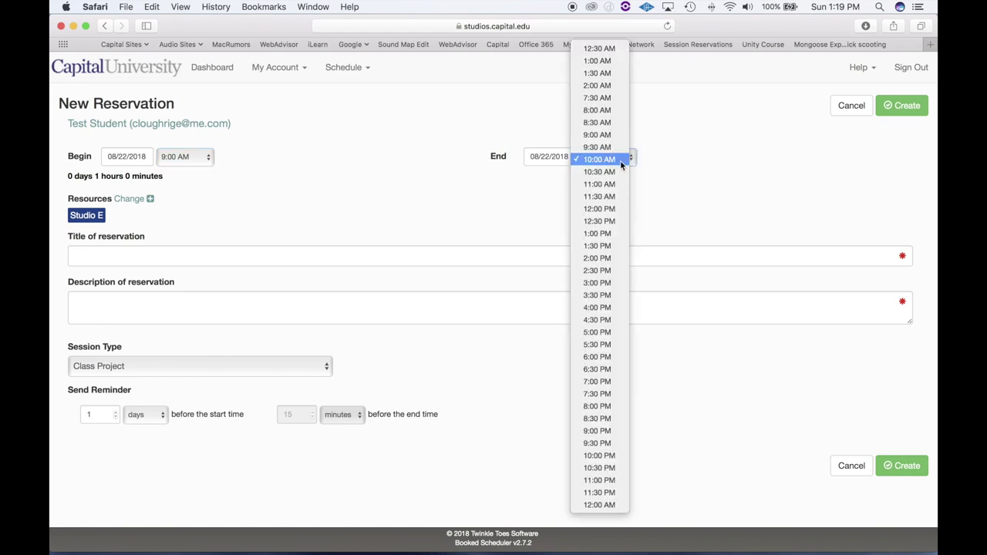
left_click(605, 186)
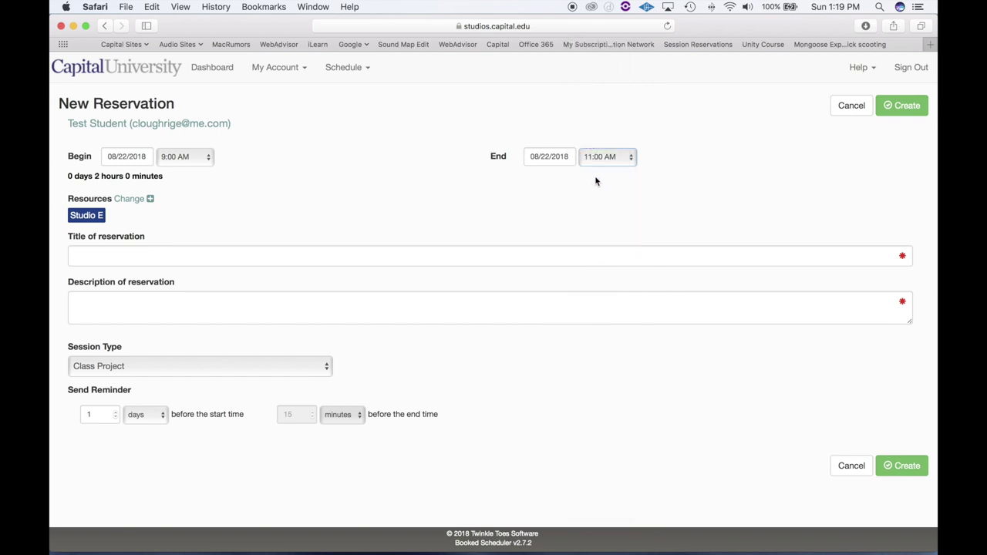
left_click(94, 259)
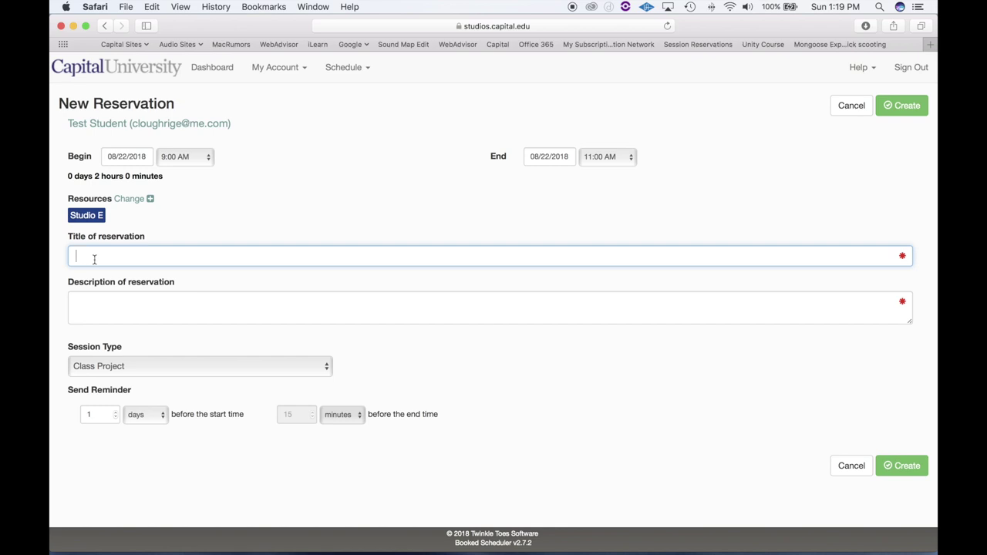
Title it 'Mixing', describe it 'Working on a project for MUS 212', keeping Class Project
type("Mixing")
left_click(86, 300)
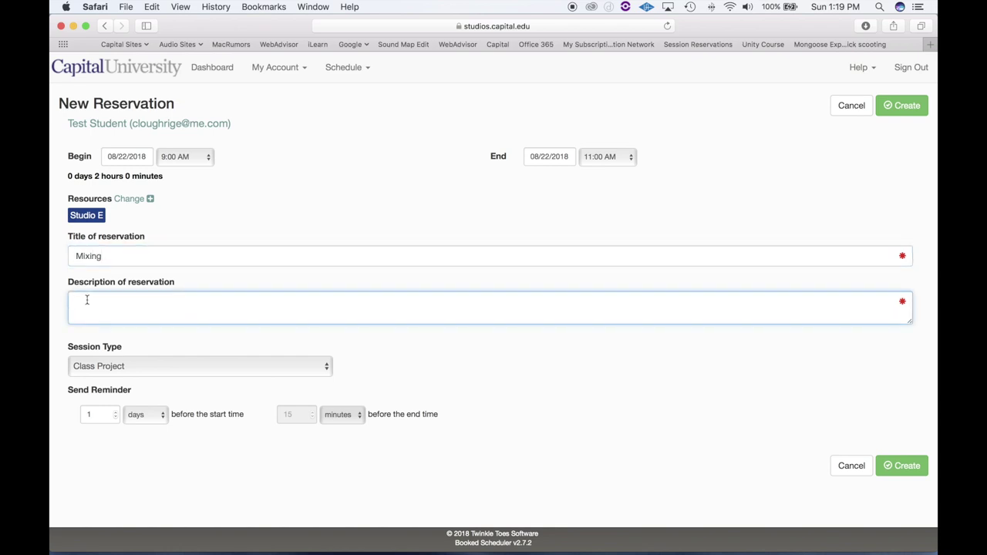
type("Working on a project for MUS 212")
left_click(202, 369)
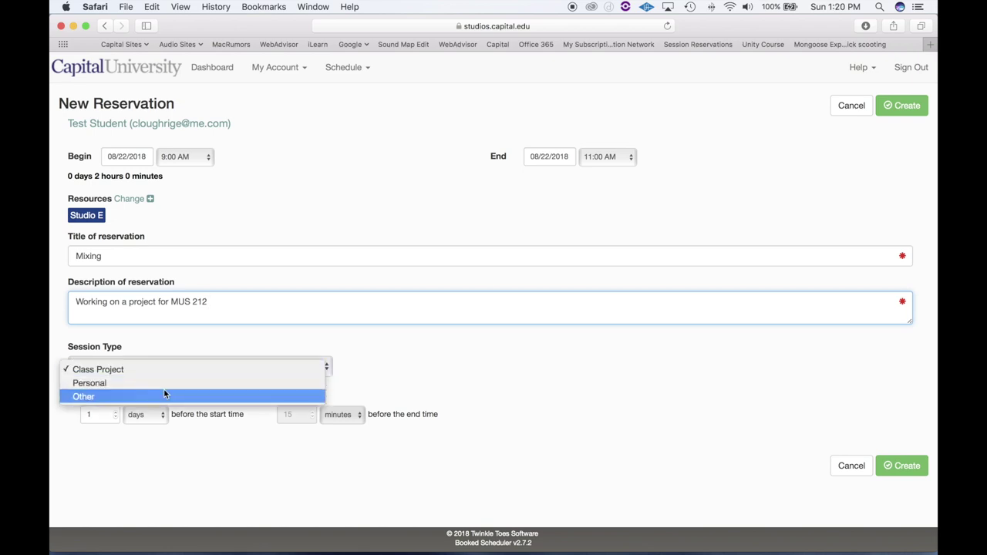
left_click(372, 373)
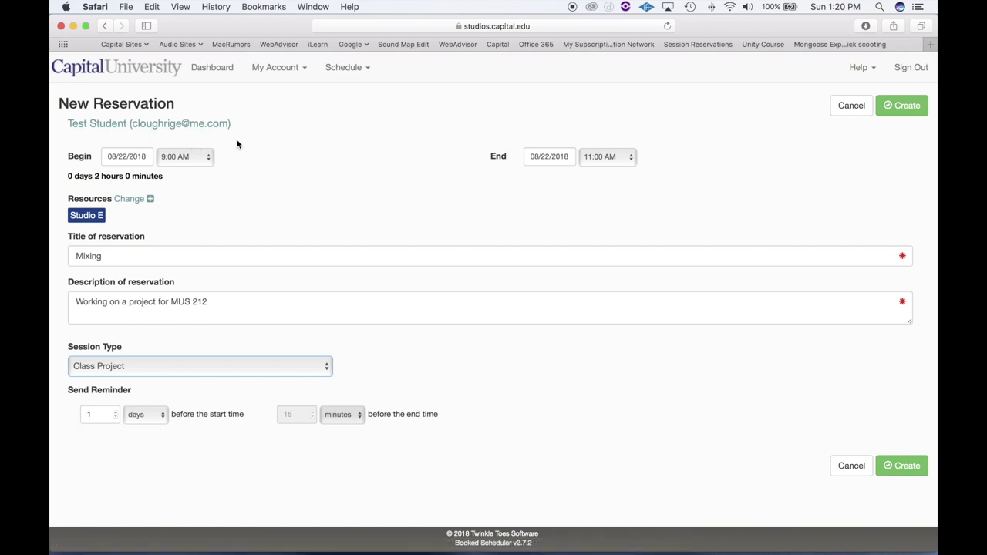
left_click(396, 184)
Create the Mixing booking, close the success dialog, and check the 9:00 entry on August 22
left_click(904, 477)
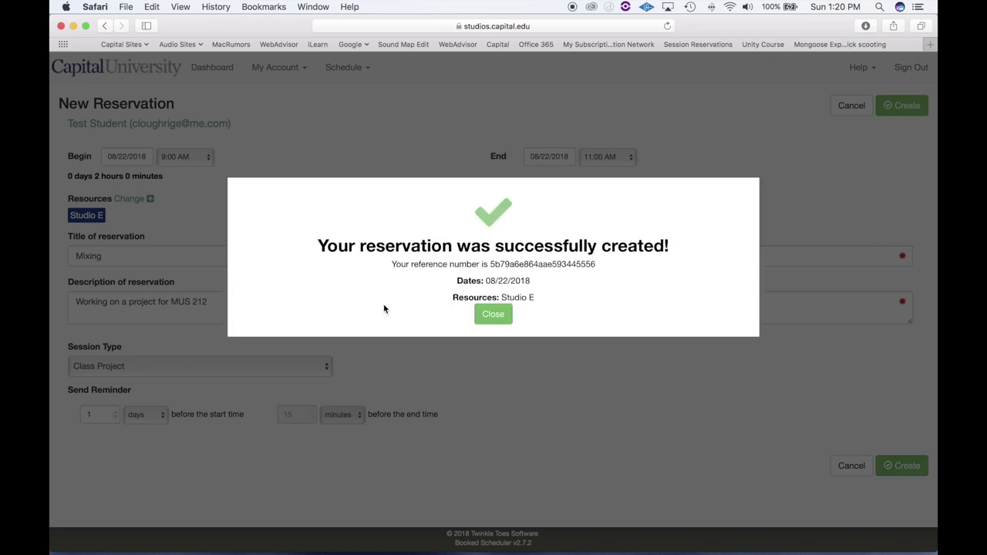
left_click(493, 315)
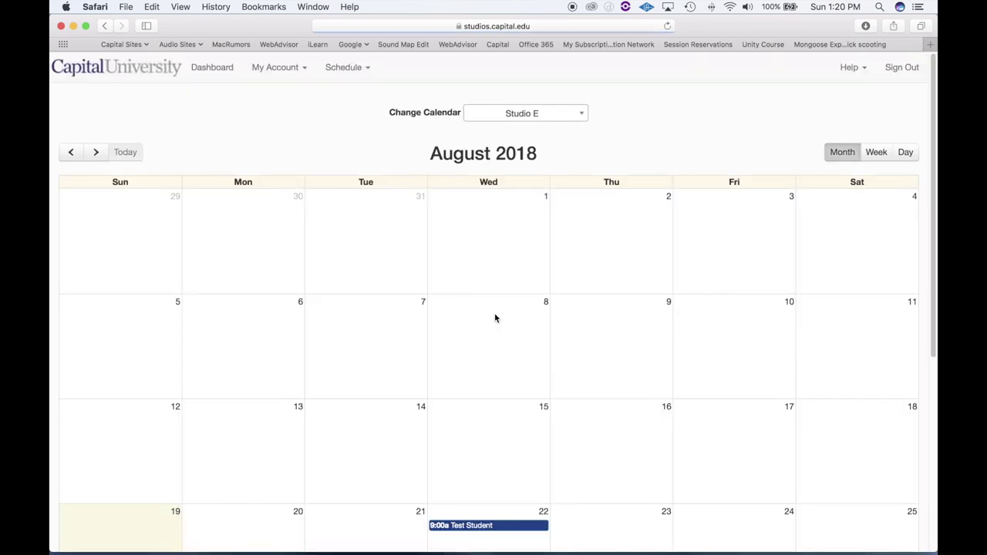
scroll(494, 318, "down", 2)
scroll(495, 317, "down", 1)
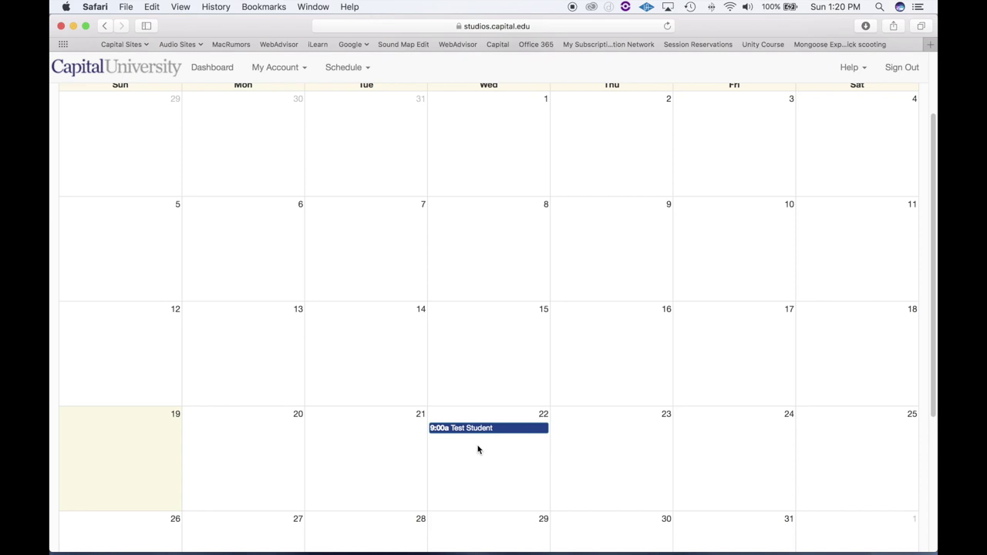
scroll(478, 448, "up", 2)
scroll(478, 448, "down", 1)
scroll(478, 449, "down", 1)
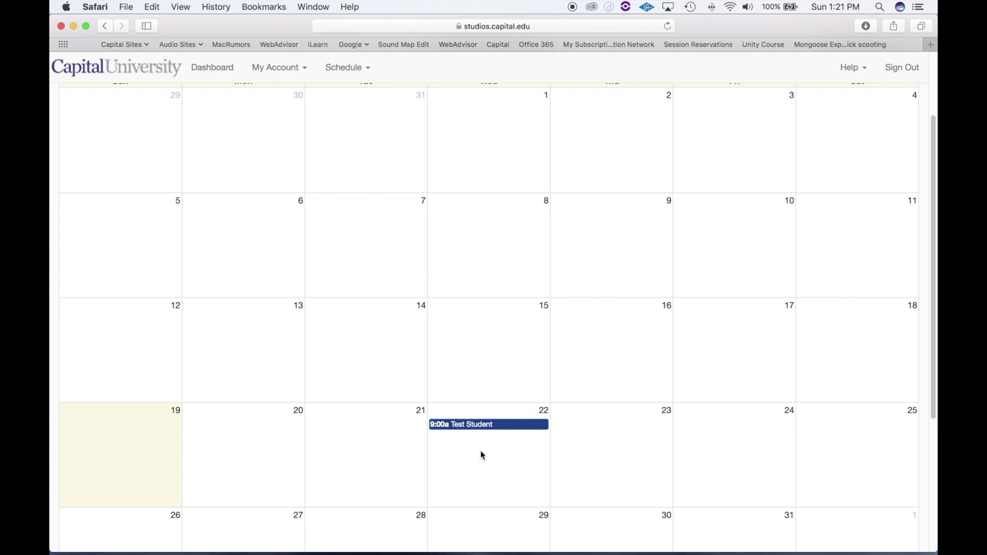
Create a Studio E reservation on 08/24/2018 from 11:00 AM to 5:00 PM
left_click(725, 431)
left_click(754, 417)
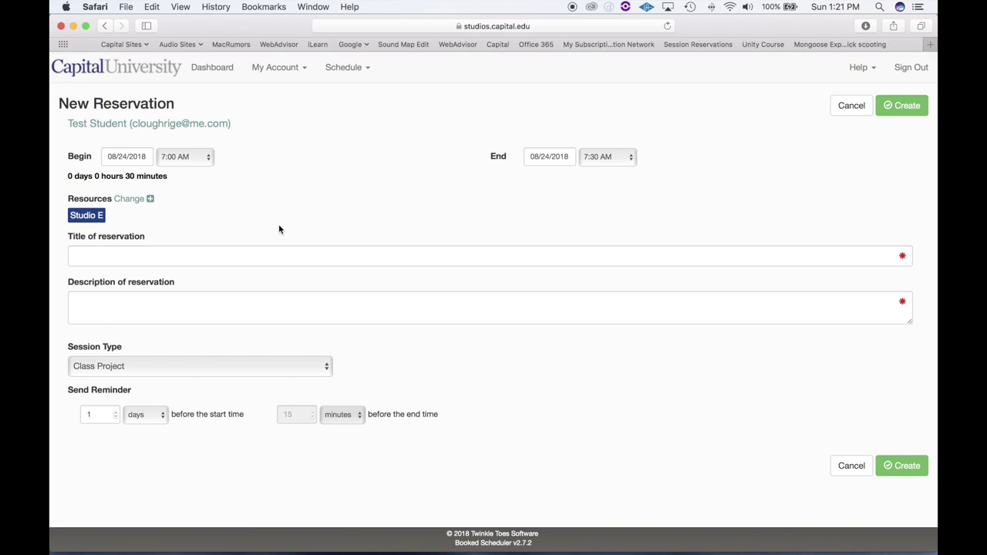
left_click(209, 157)
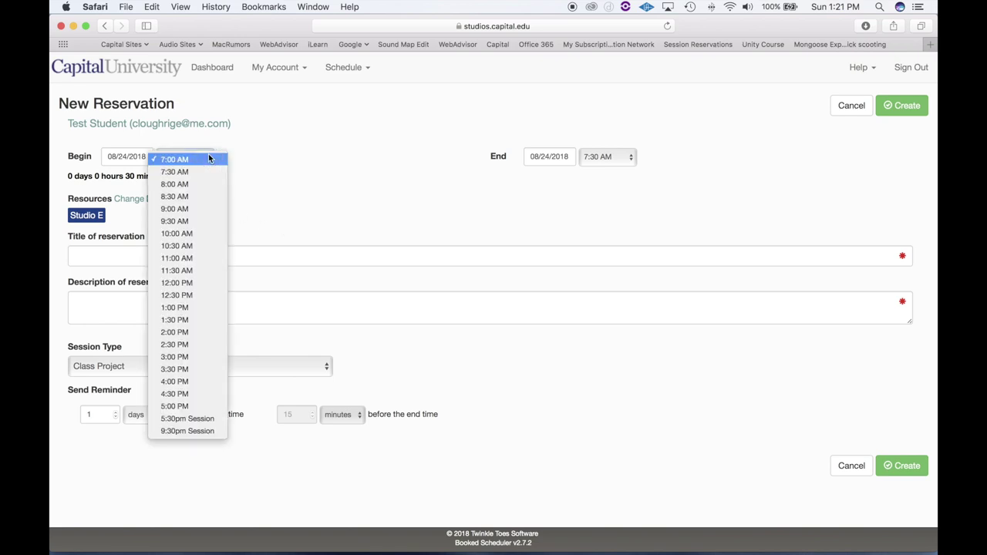
left_click(185, 258)
left_click(629, 160)
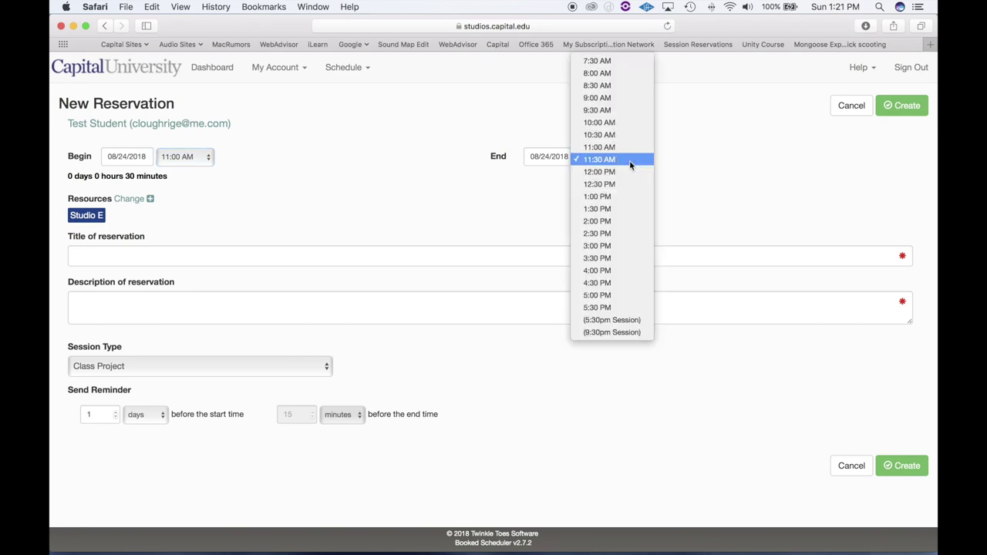
left_click(594, 297)
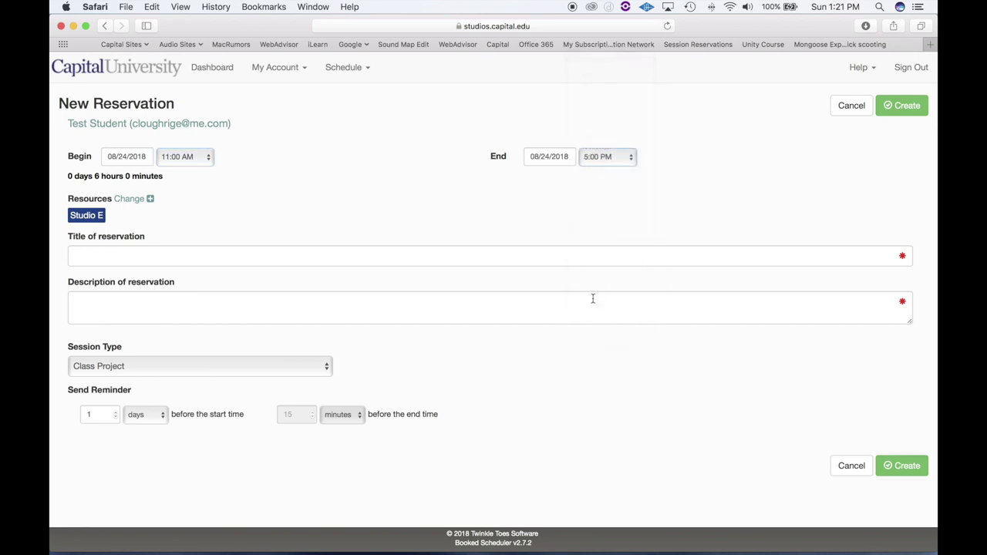
left_click(132, 259)
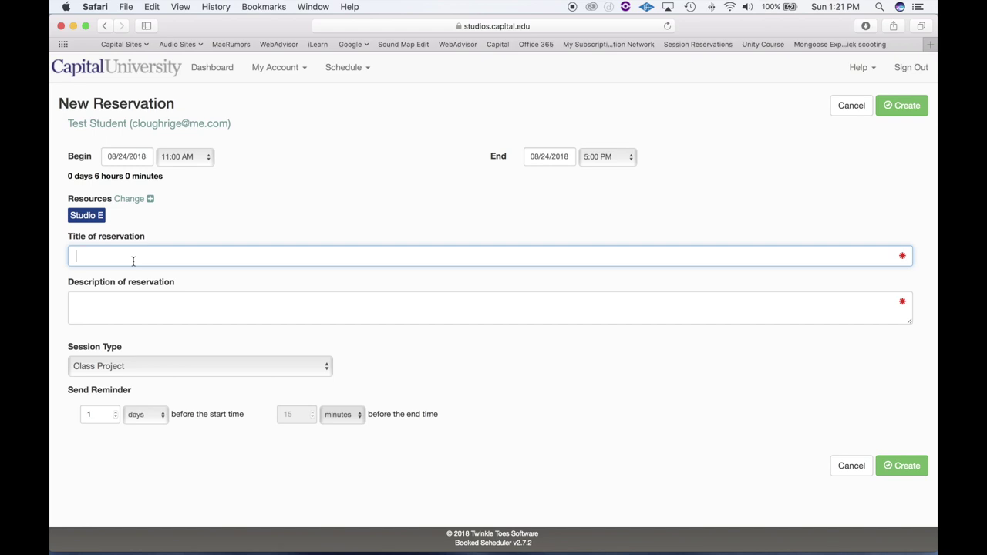
Enter title 'Mic Shootout' and description 'Mic Shootout for MUS 212', submit, then return after the 4-hour-limit error
type("Mic Shootout")
key("Tab")
type("Mic Shoout for")
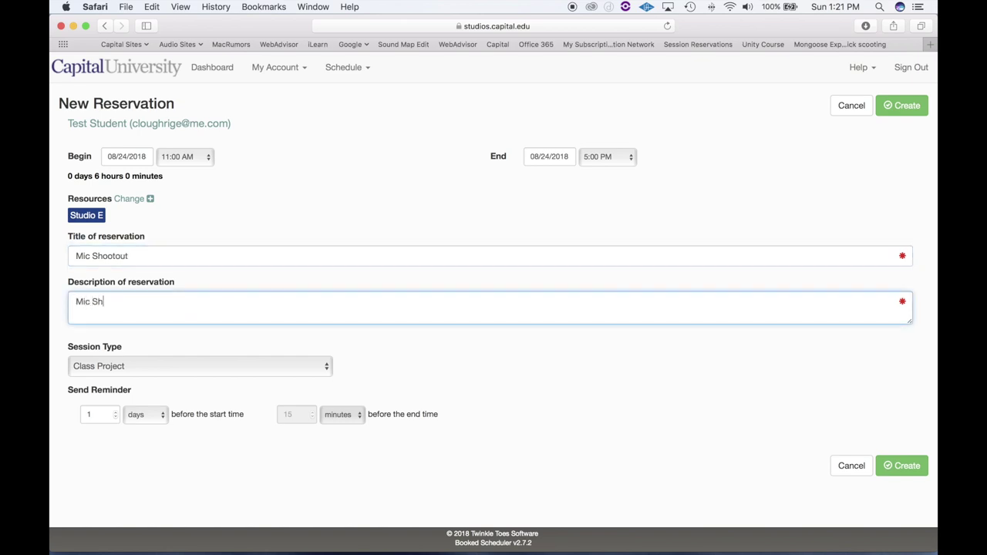
key("BackSpace")
key("BackSpace")
key("BackSpace")
key("BackSpace")
key("BackSpace")
key("BackSpace")
key("BackSpace")
type("tout")
key("BackSpace")
key("BackSpace")
key("BackSpace")
key("BackSpace")
type("otout for MUS 212")
left_click(907, 470)
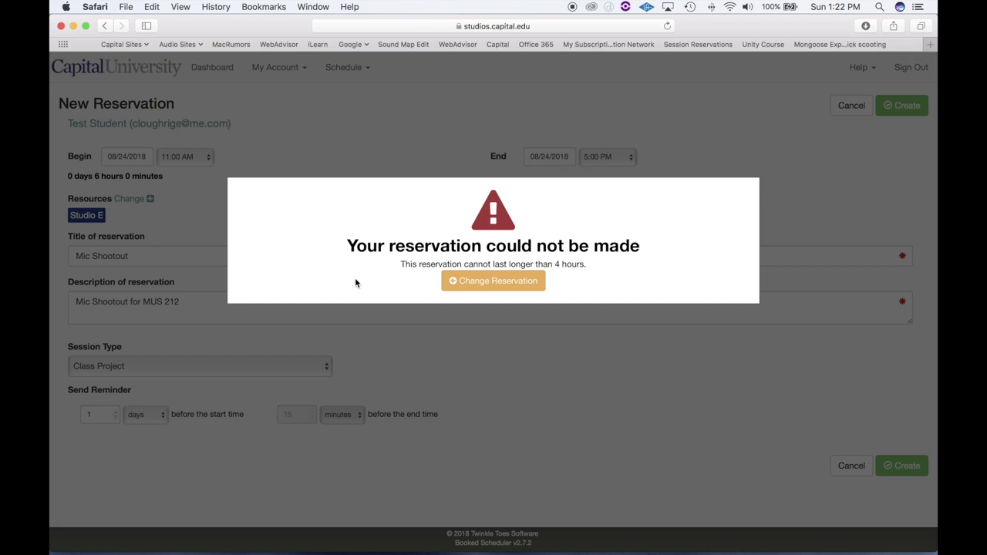
left_click(453, 282)
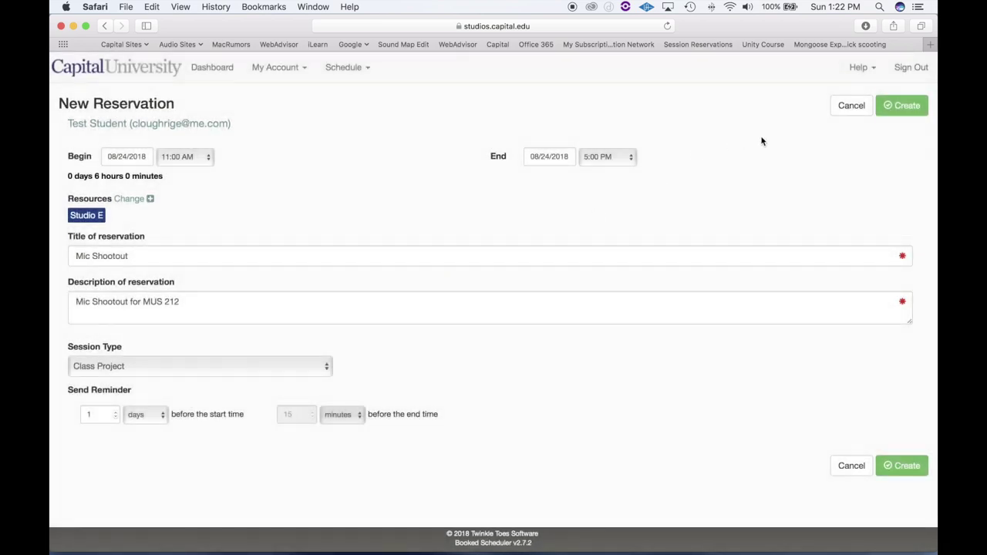
Cancel the Mic Shootout draft and pick August 24 on the Studio E calendar
left_click(848, 106)
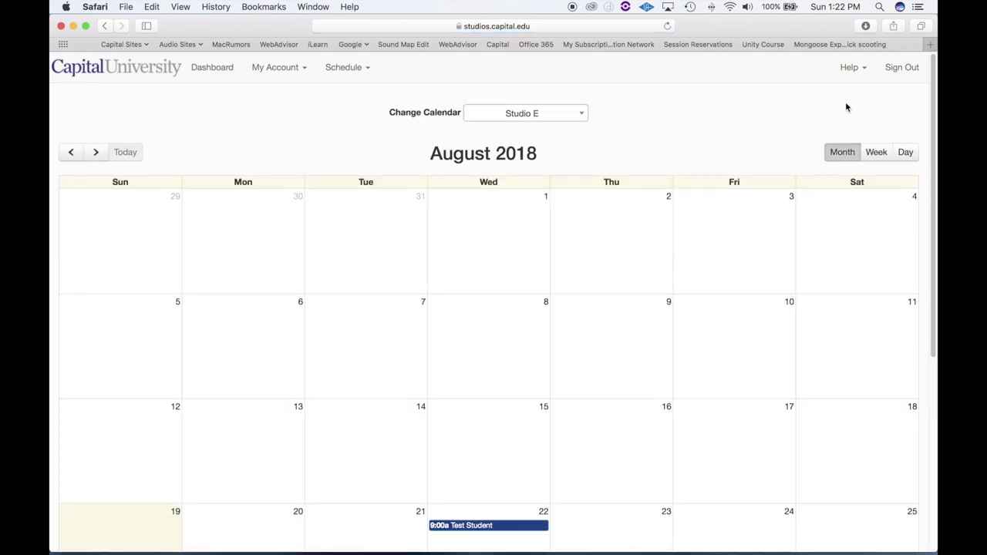
scroll(671, 116, "down", 5)
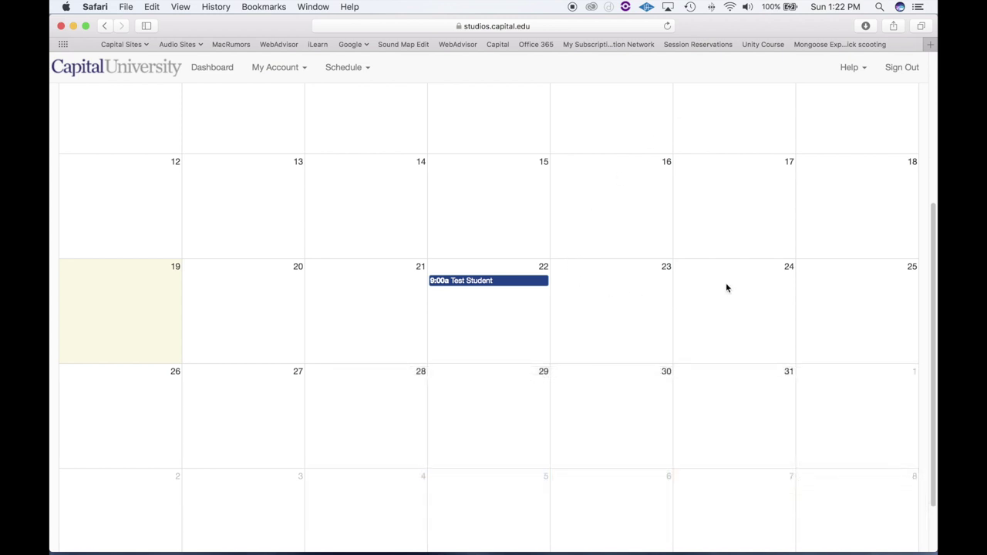
left_click(723, 284)
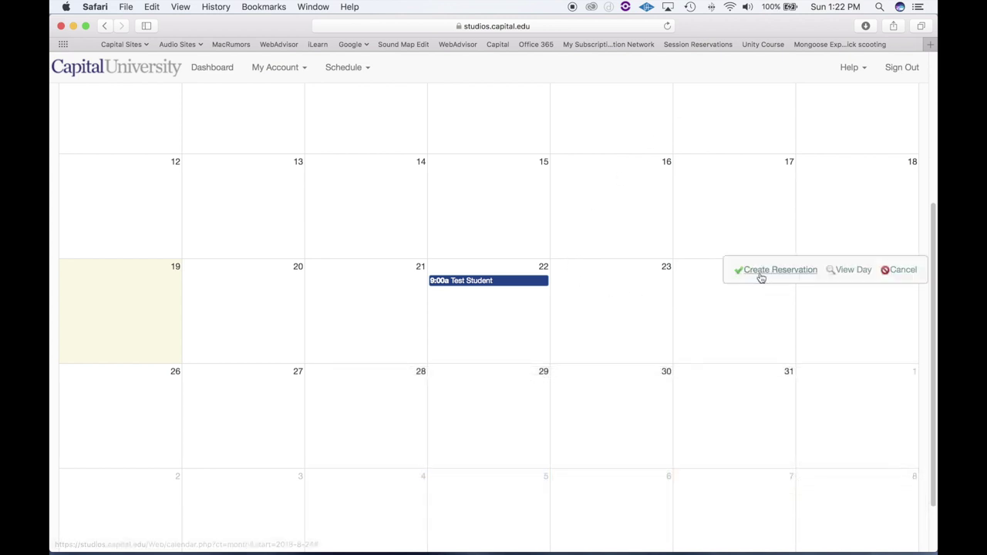
left_click(685, 303)
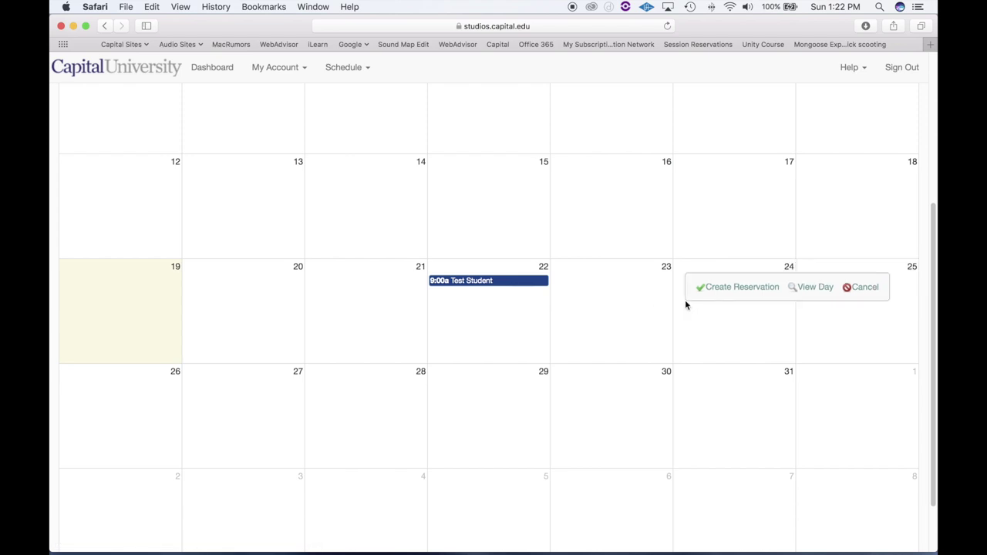
scroll(686, 304, "up", 5)
Switch to the Studio F calendar and start a new reservation for August 24
left_click(570, 120)
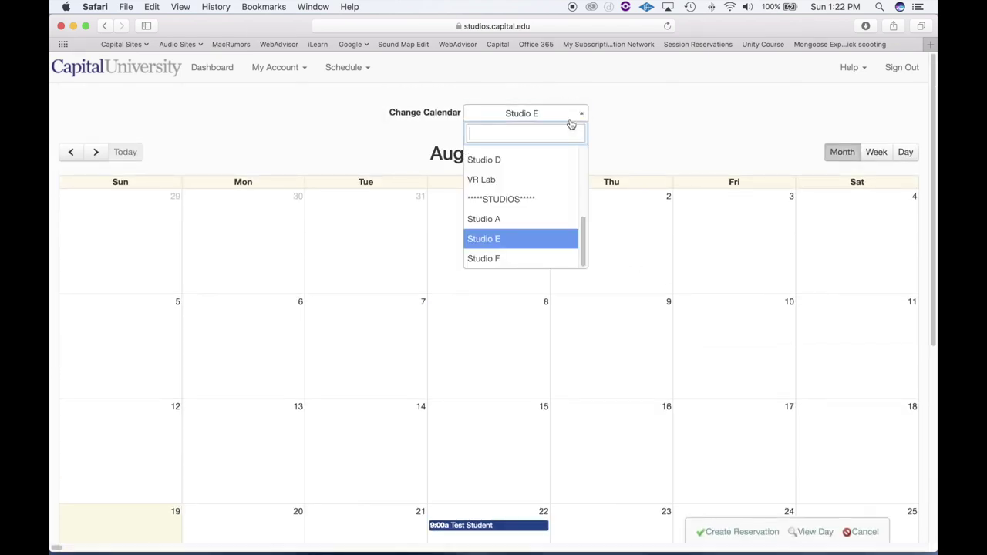
scroll(535, 196, "down", 1)
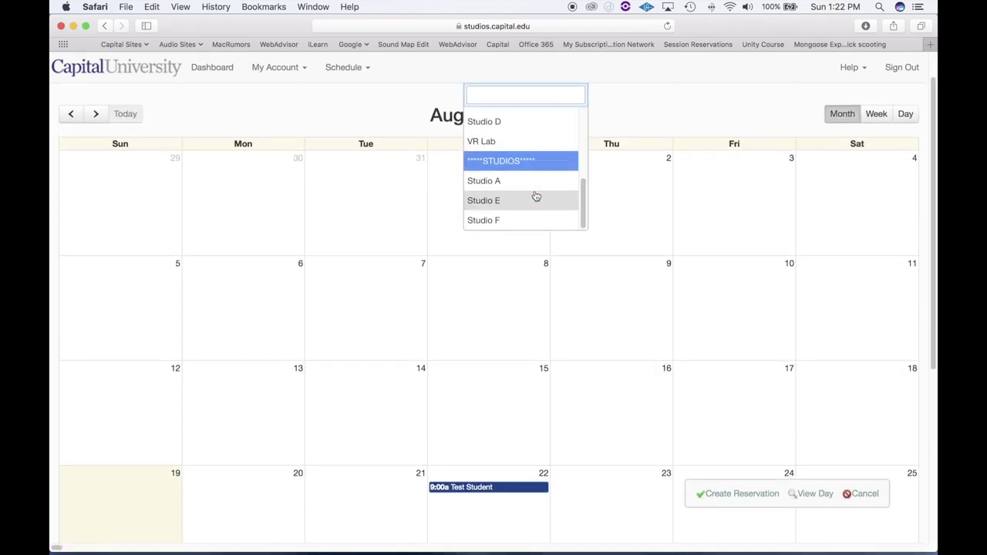
left_click(488, 219)
scroll(484, 219, "down", 4)
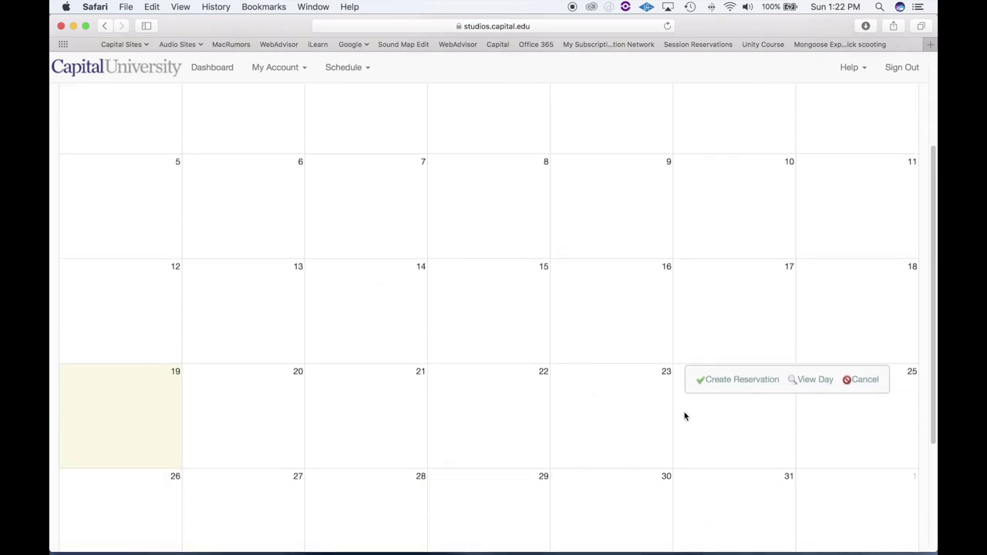
left_click(651, 411)
left_click(668, 382)
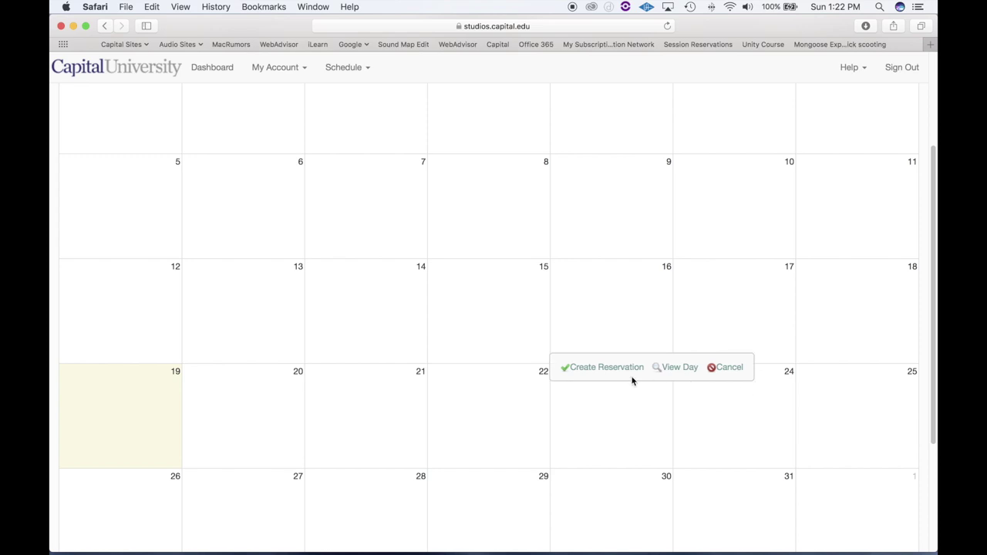
left_click(613, 371)
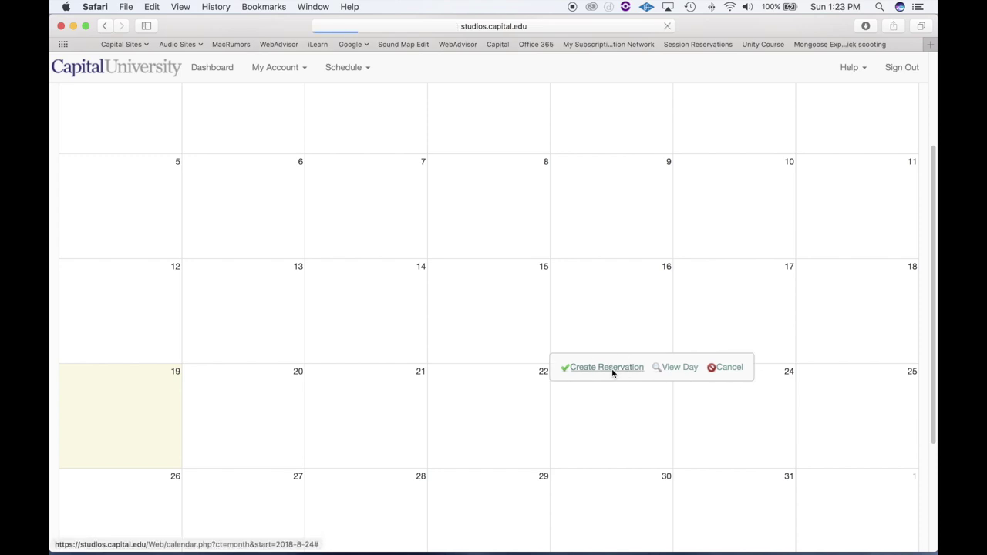
Set both Begin and End of the 08/24/2018 Studio F booking to the 5:30pm Session
left_click(204, 157)
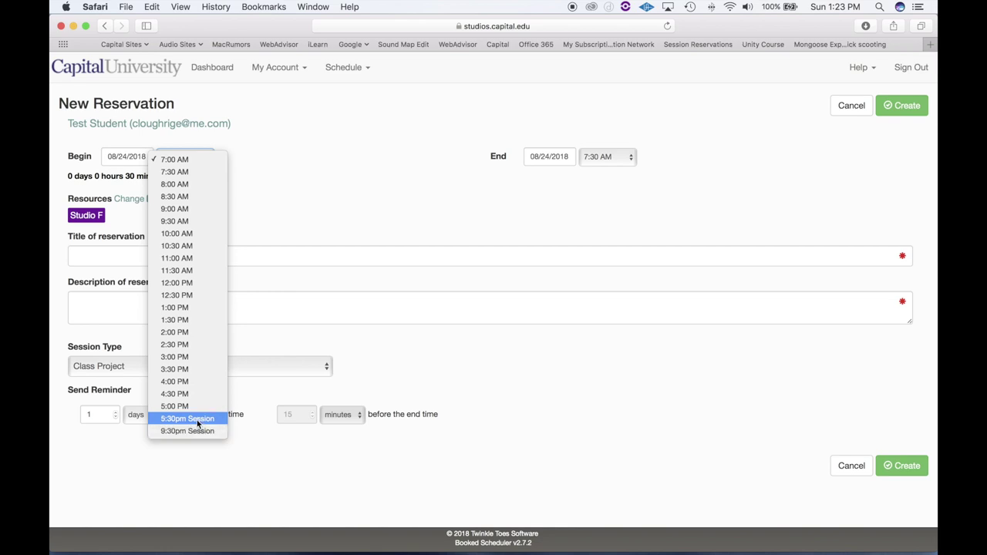
left_click(196, 419)
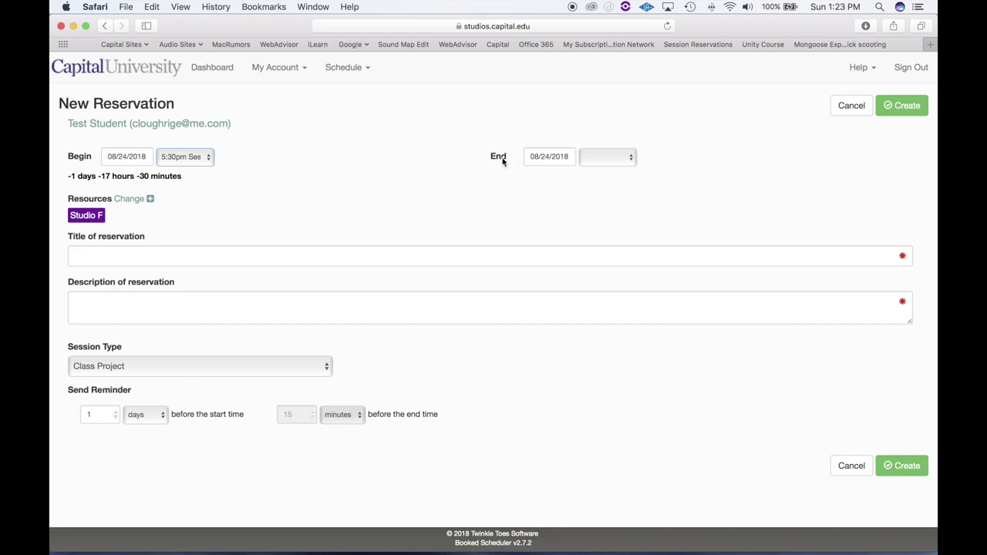
left_click(608, 157)
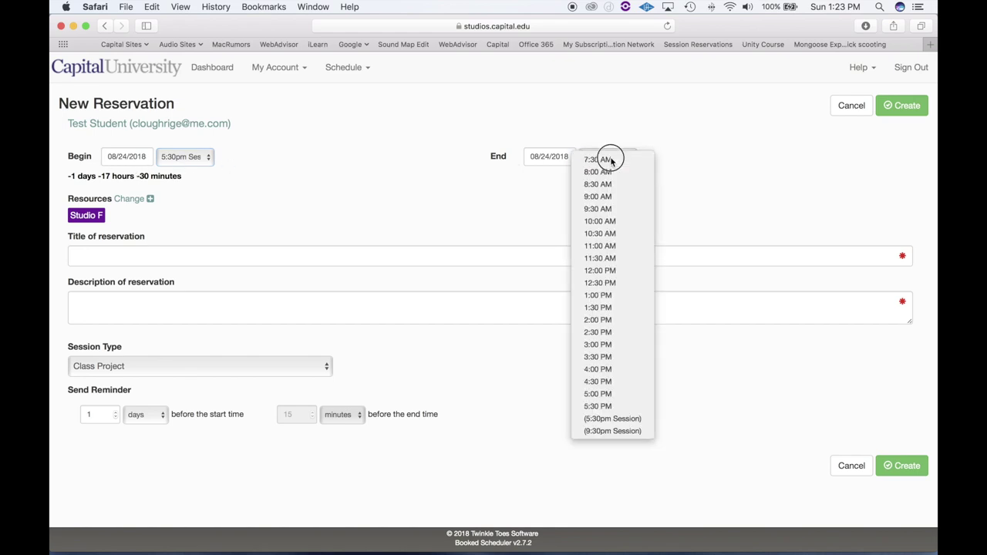
left_click(600, 419)
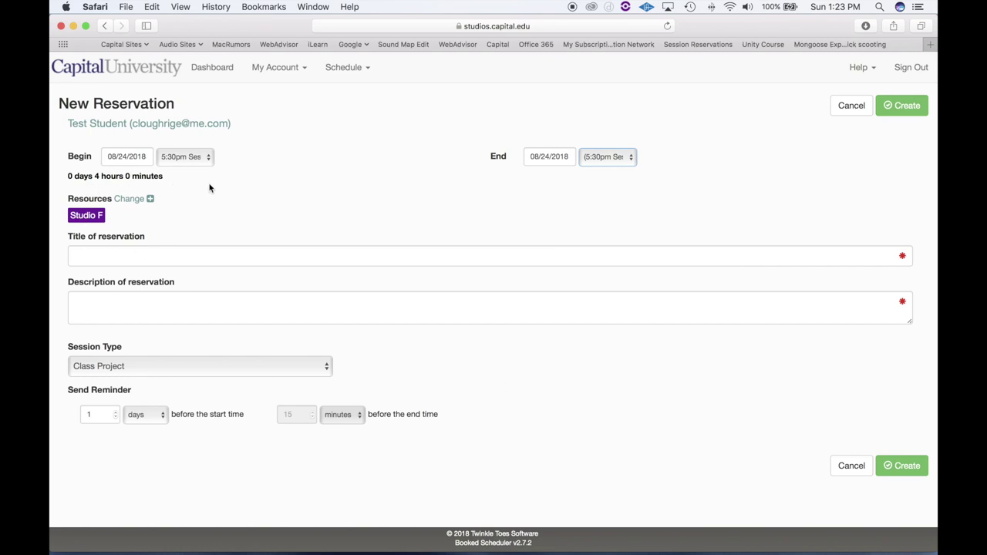
Title the reservation 'Session', describe it as 'Session for MUS 212 project', and submit it
left_click(139, 252)
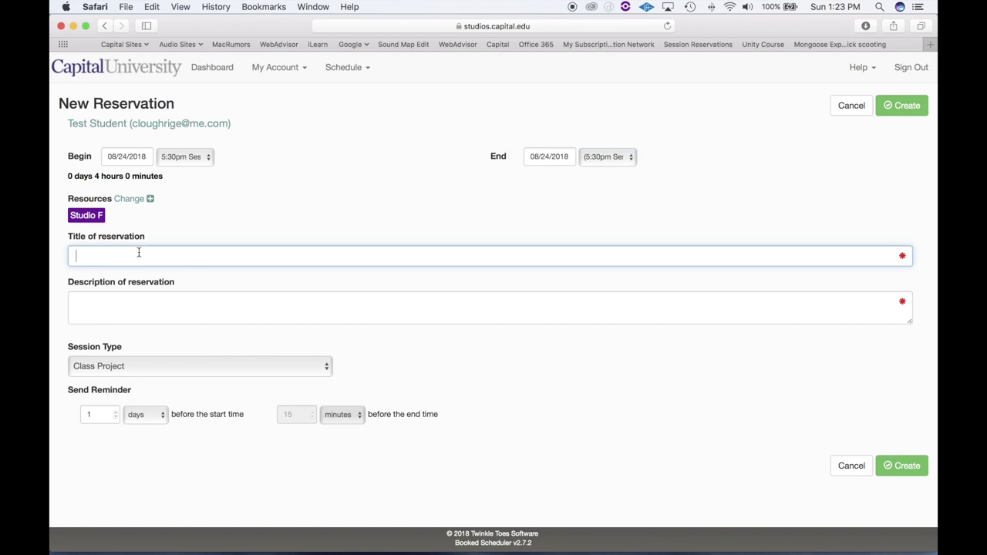
type("Session")
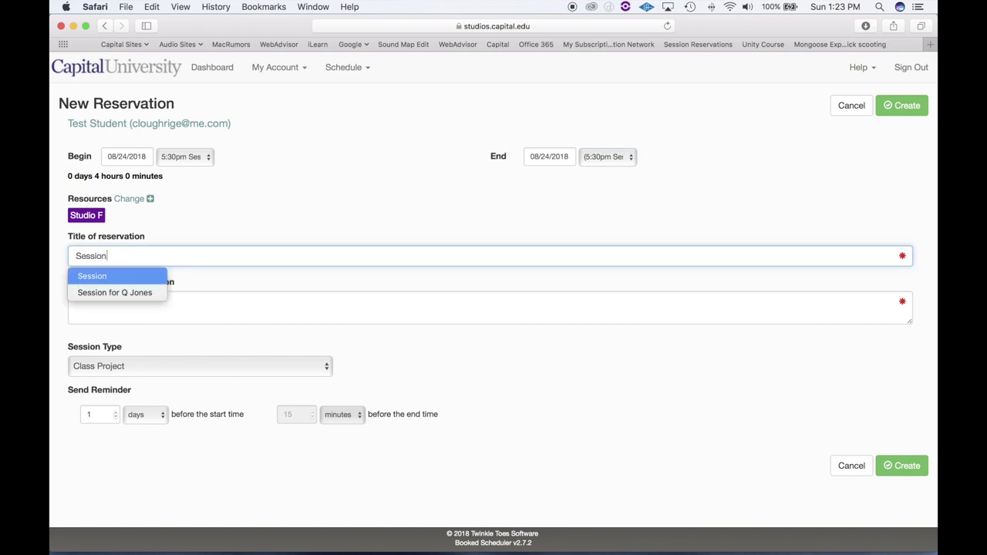
left_click(77, 301)
type("Session for MUS 212 project")
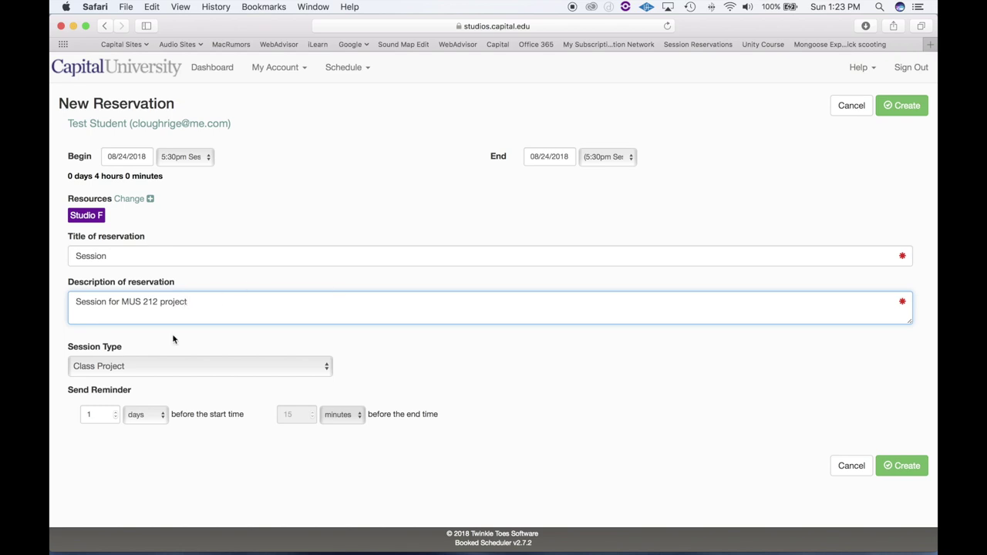
left_click(899, 466)
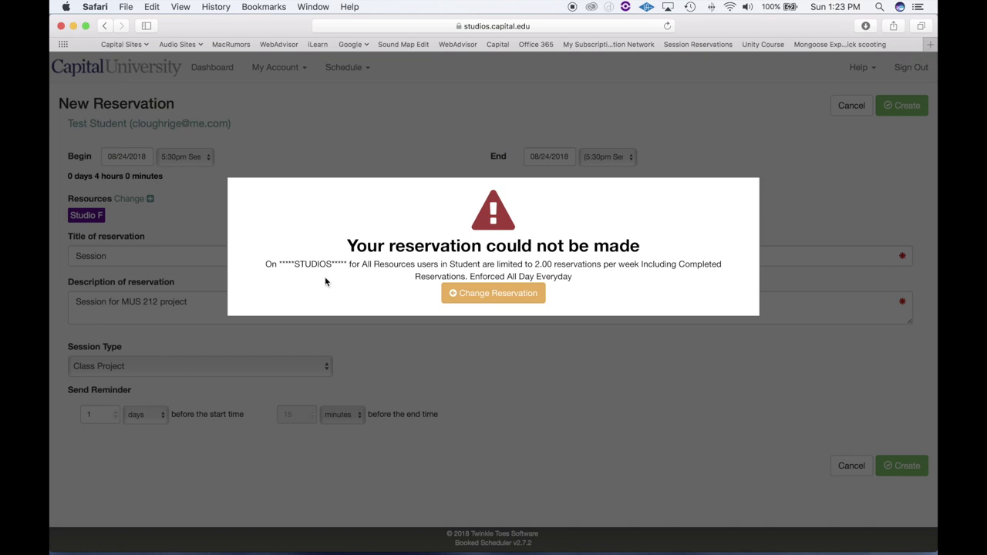
Dismiss the two-reservations-per-week error and cancel the refused Studio F reservation
left_click(496, 294)
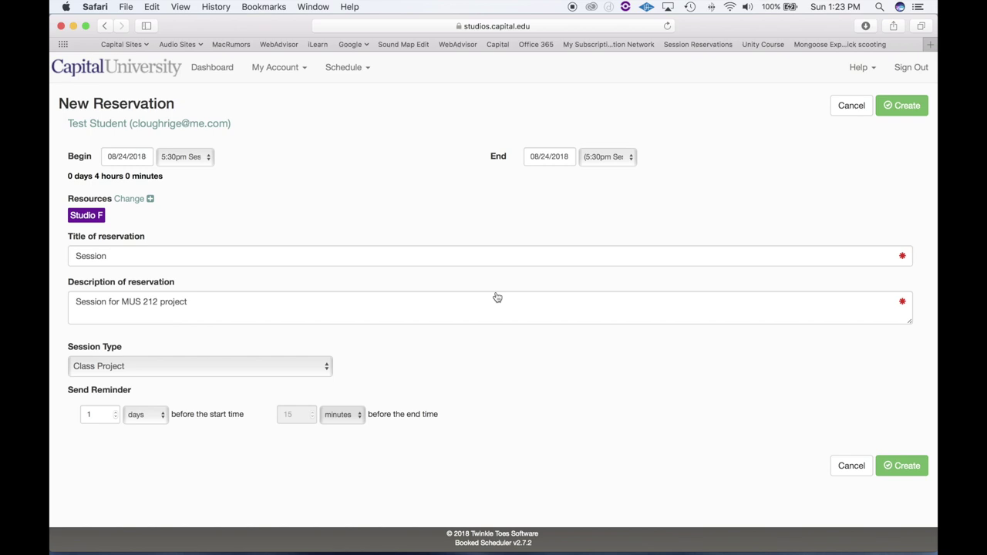
left_click(847, 106)
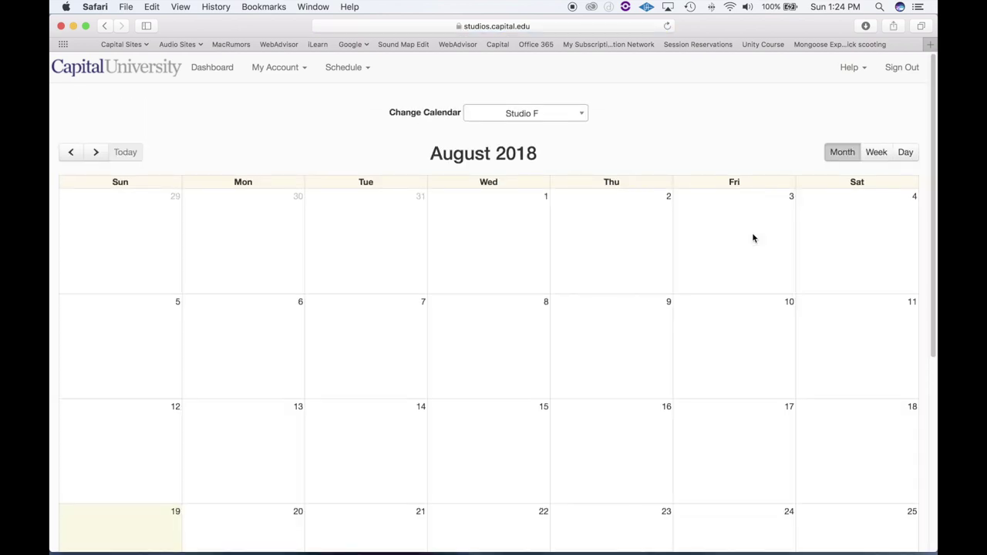
Switch to the *****STUDIOS***** calendar and read the 21st and 22nd event details
left_click(532, 116)
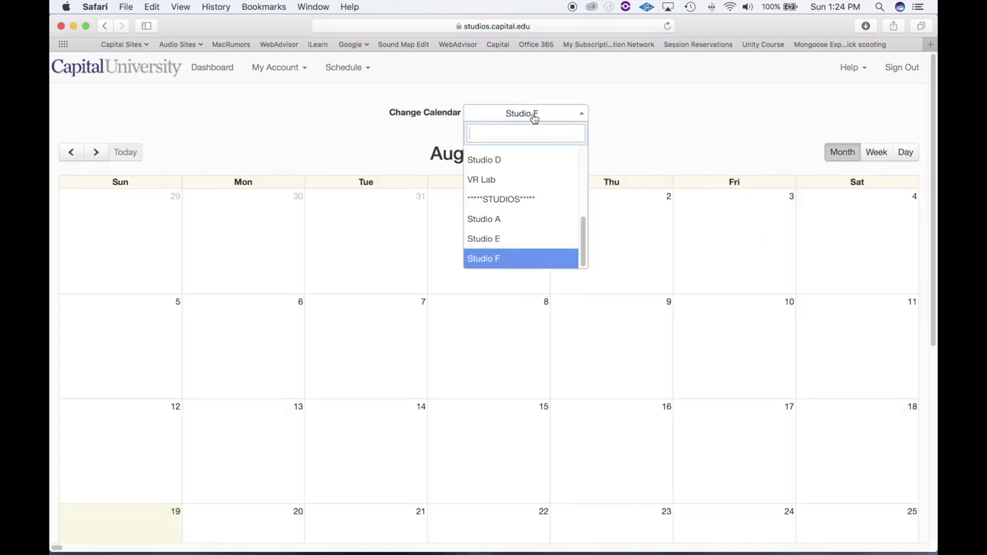
left_click(499, 200)
scroll(498, 203, "down", 5)
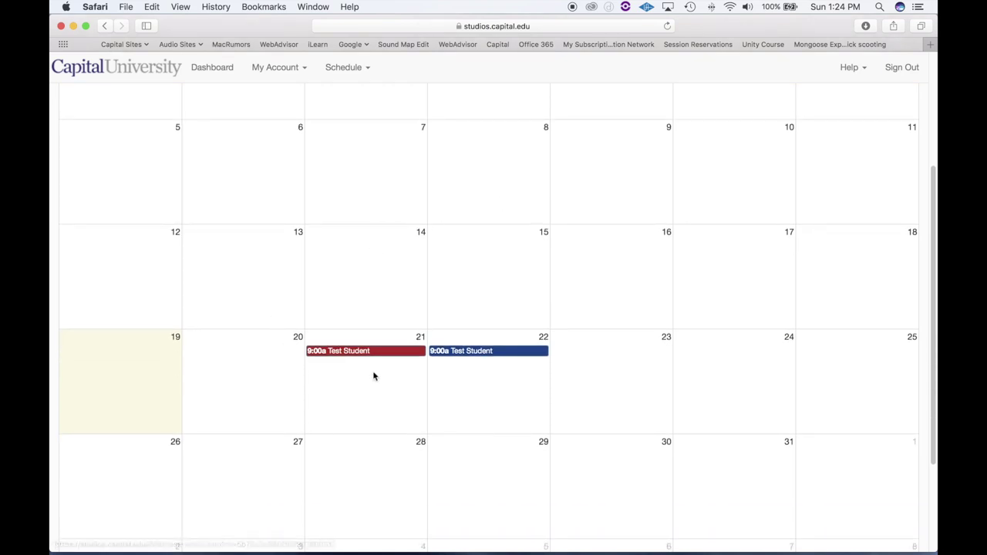
mouse_move(370, 353)
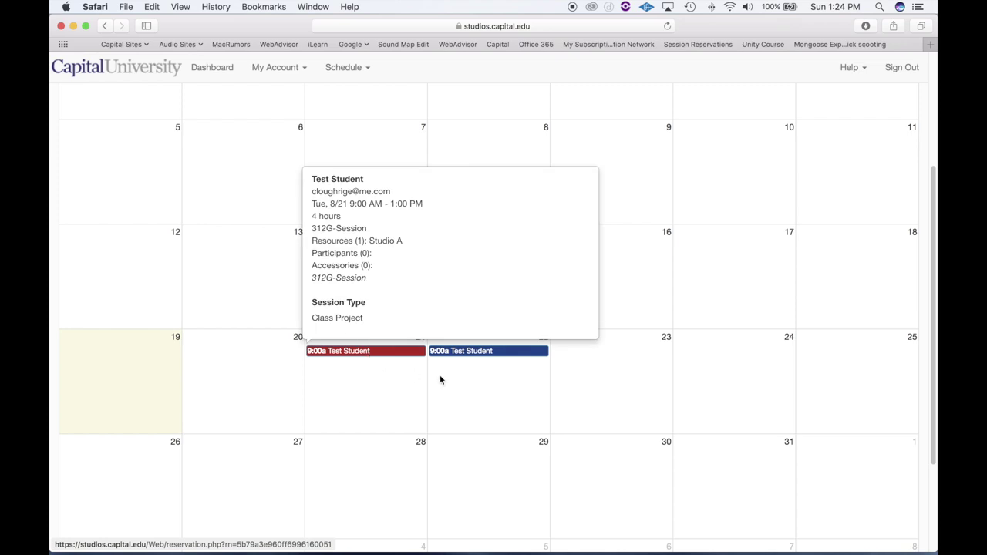
mouse_move(463, 353)
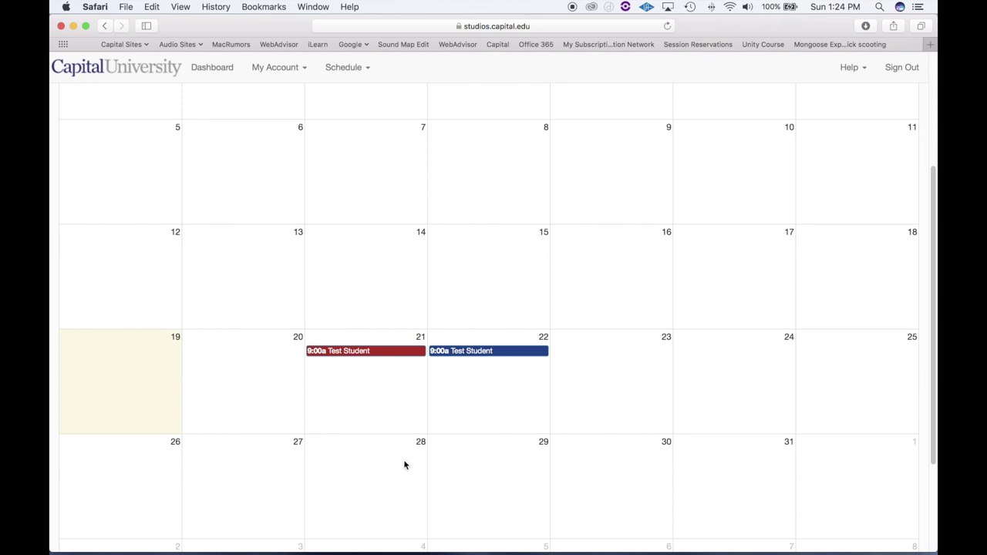
Start a reservation on August 28 and change its resource from Studio A to Studio F
left_click(353, 462)
left_click(384, 446)
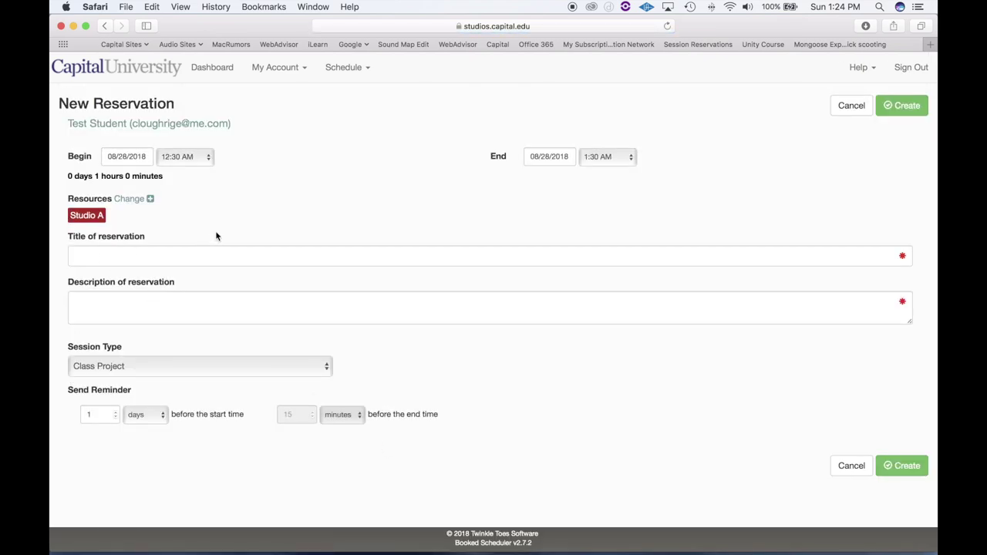
left_click(132, 201)
left_click(371, 138)
left_click(371, 167)
left_click(651, 212)
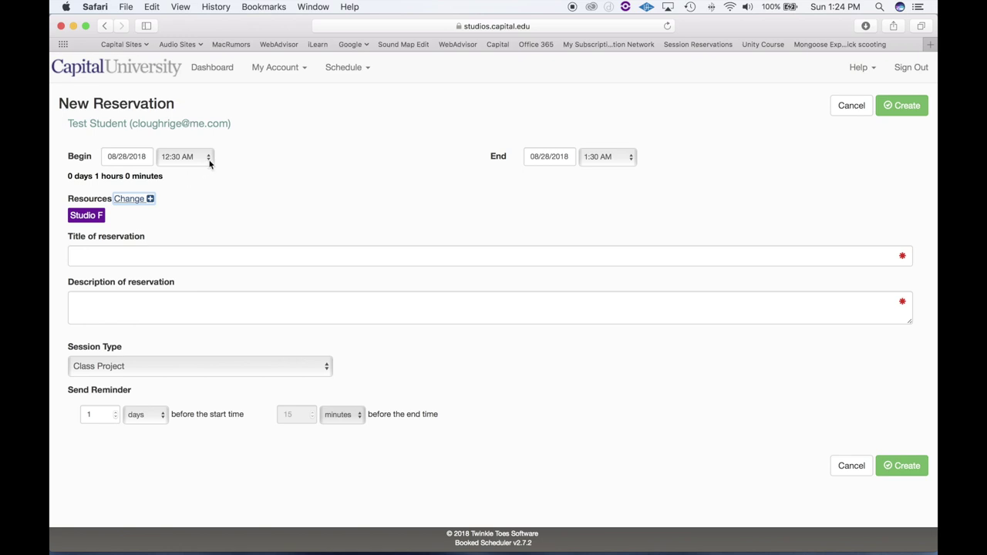
Set Begin and End to the 5:30pm Session, title 'Session', description 'Session for MUS 212'
left_click(209, 160)
left_click(184, 457)
left_click(608, 162)
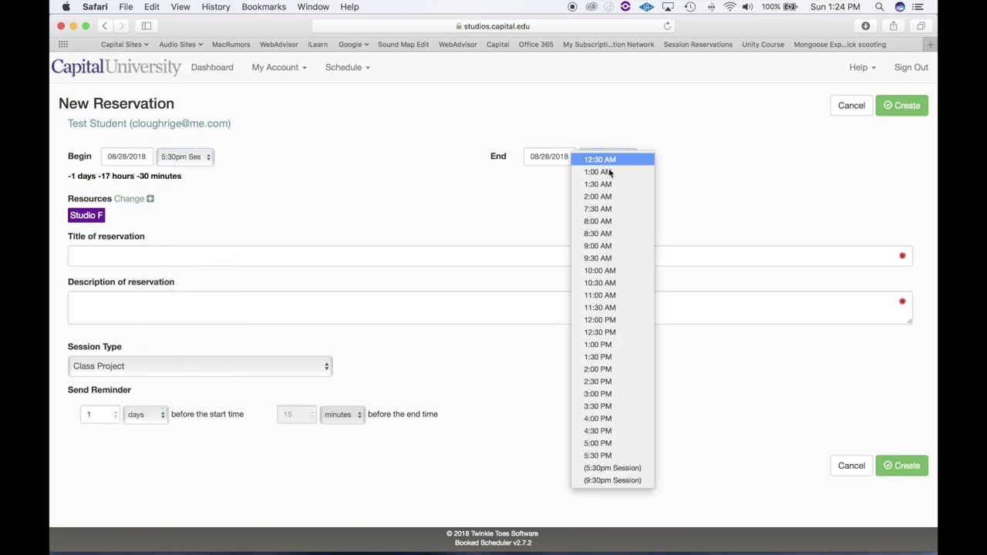
left_click(608, 468)
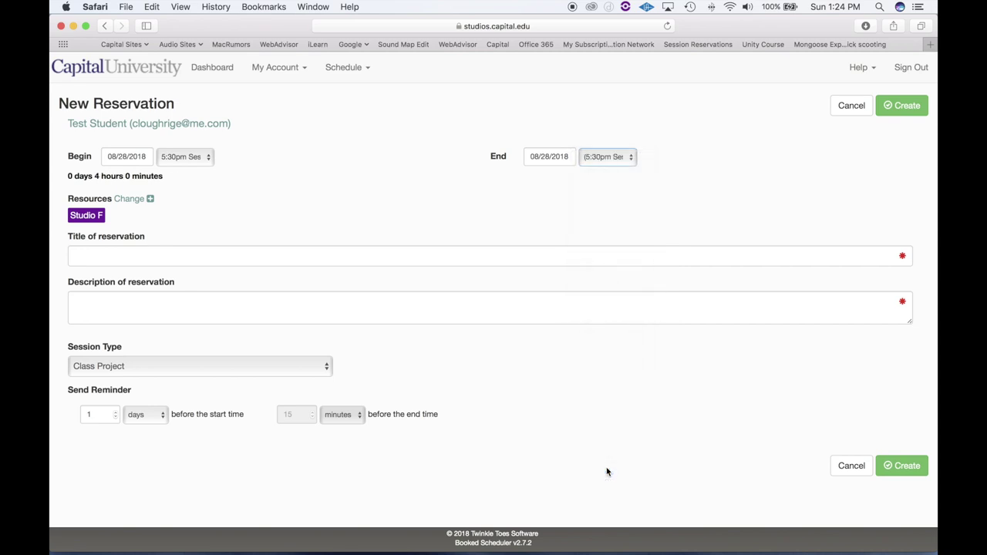
left_click(150, 256)
type("Session")
left_click(231, 307)
type("Session for MUS 212")
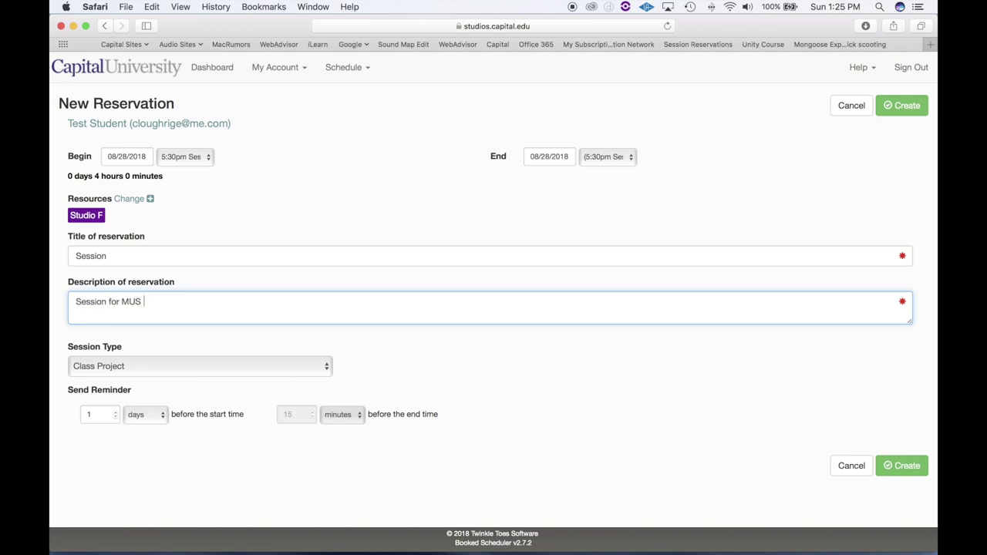
Create the 08/28 Studio F 5:30pm booking and open a new reservation form for August 31
left_click(895, 469)
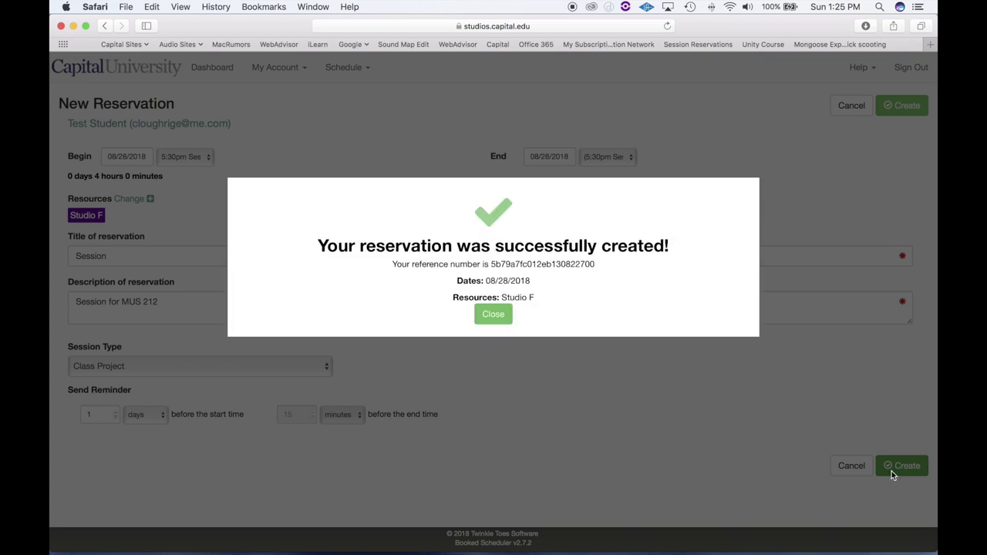
left_click(506, 318)
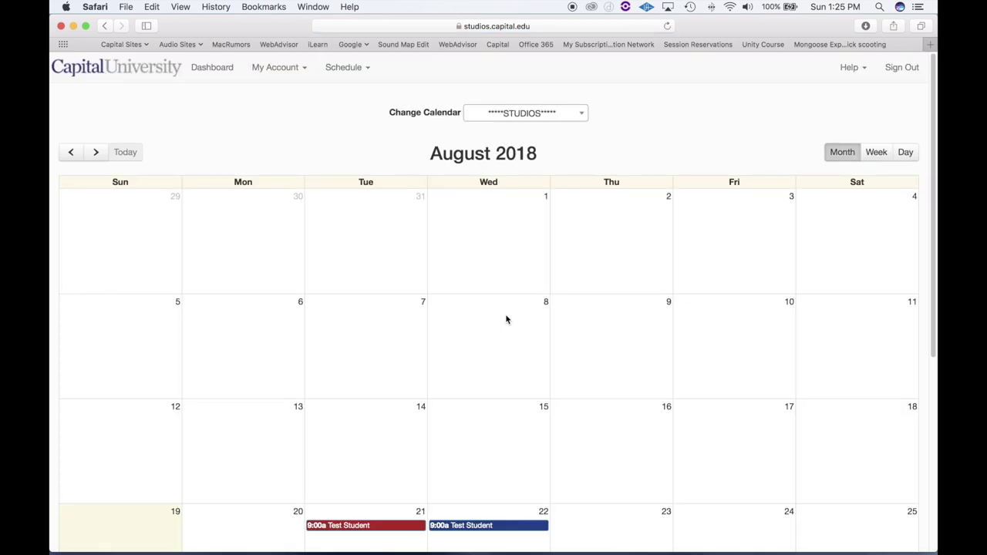
scroll(507, 319, "down", 5)
mouse_move(366, 381)
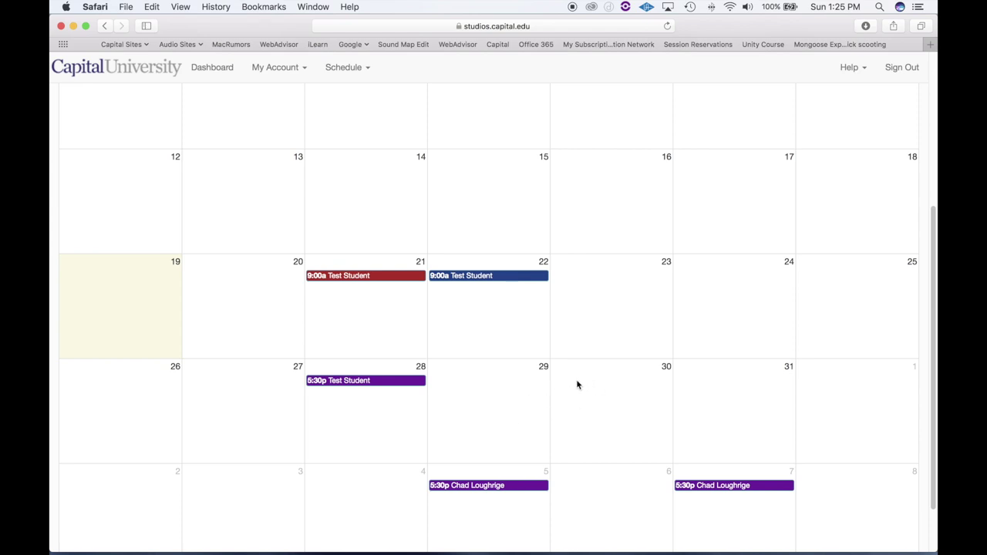
left_click(719, 380)
left_click(745, 363)
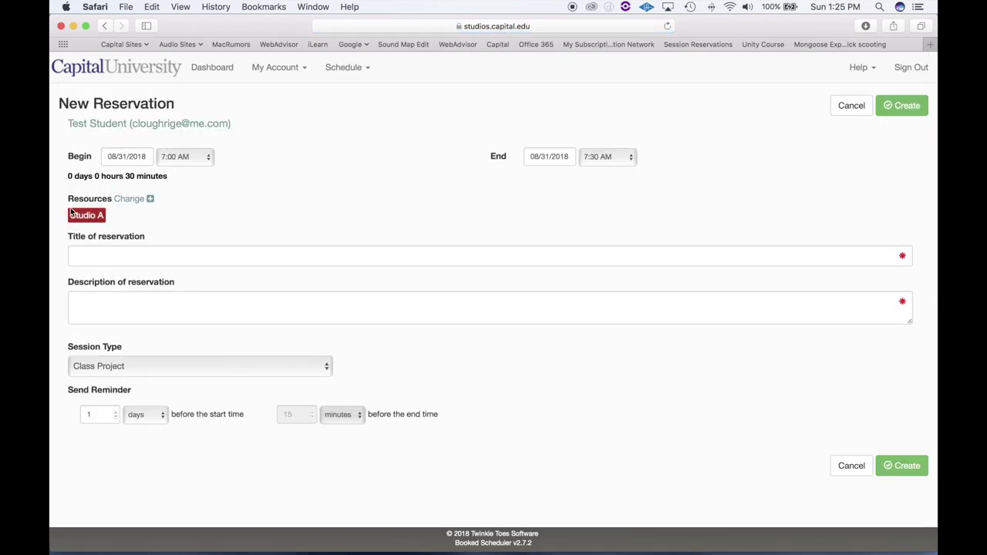
Change the August 31 reservation's resource from Studio A to Studio E
left_click(129, 202)
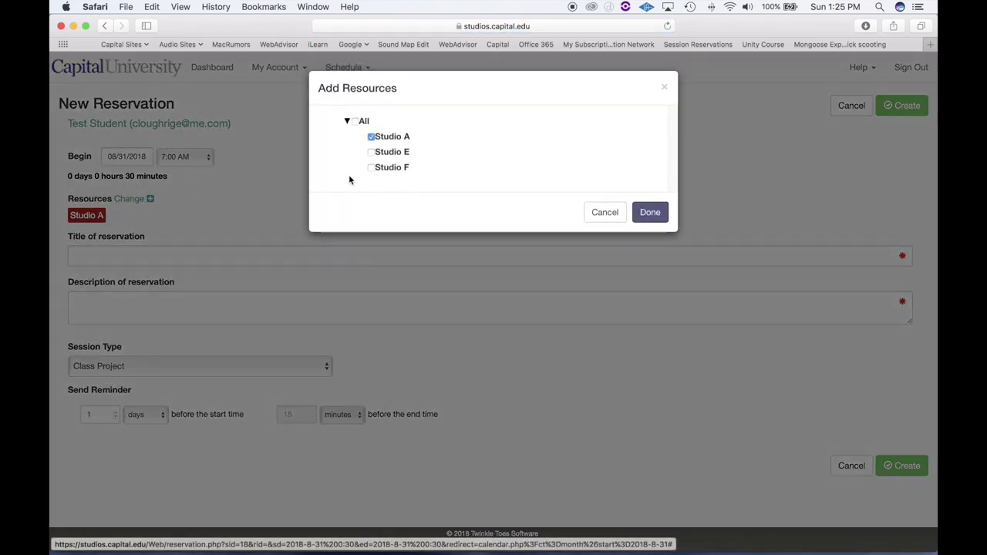
left_click(371, 136)
left_click(371, 152)
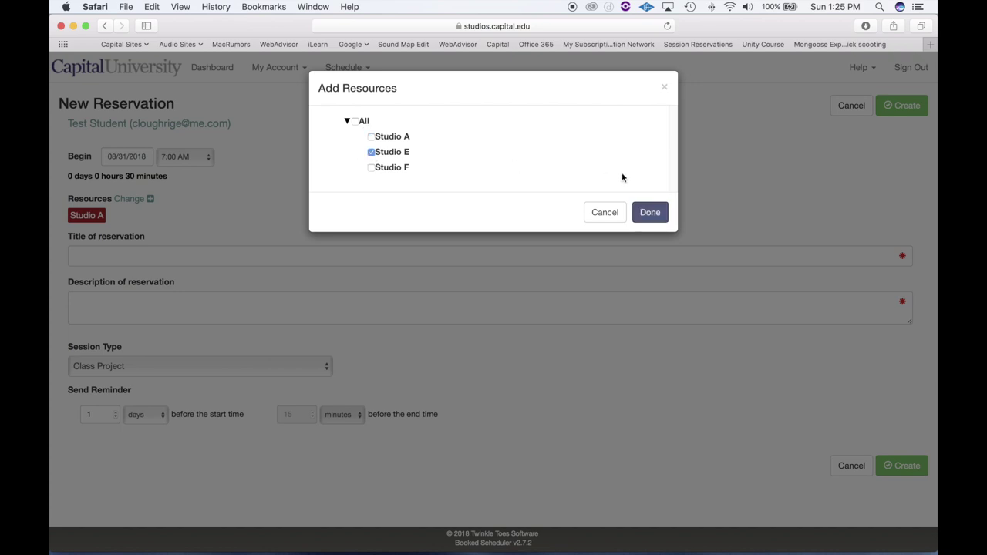
left_click(650, 212)
Set Begin and End to the 9:30pm Session, then cancel the draft reservation
left_click(189, 158)
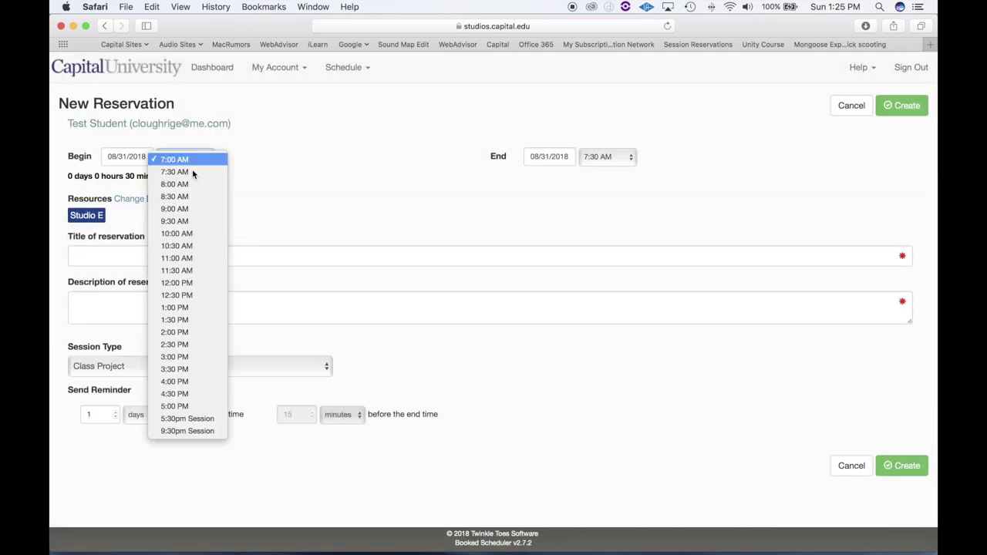
left_click(182, 430)
left_click(622, 156)
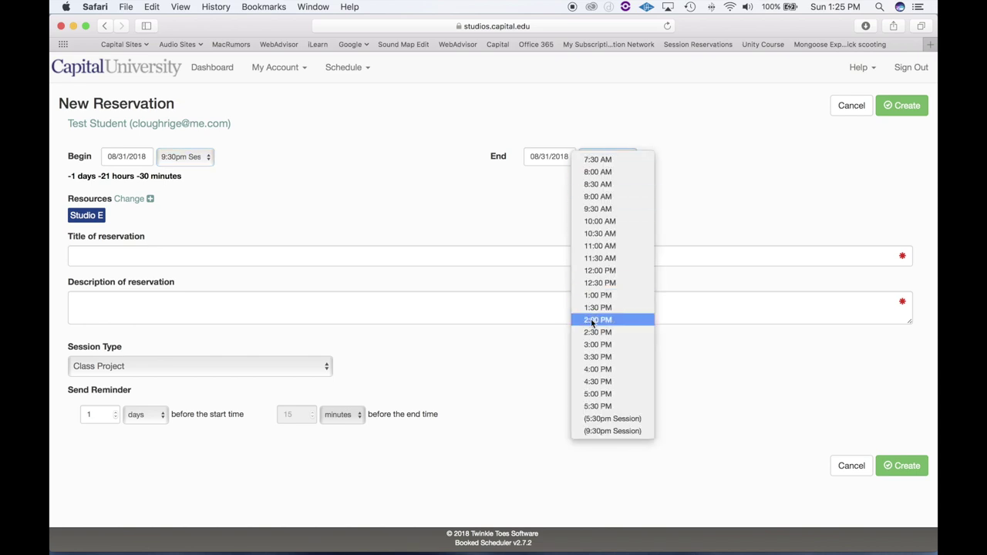
left_click(605, 431)
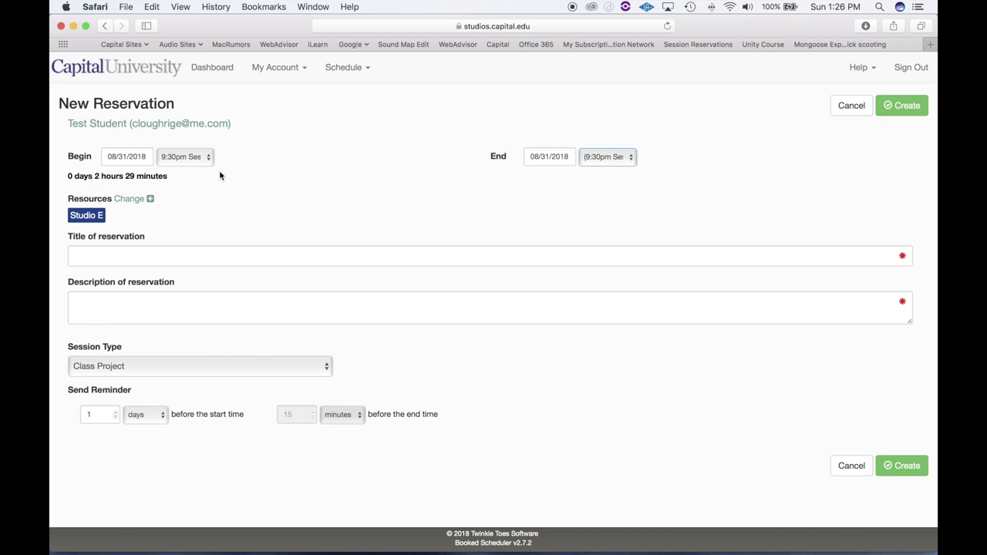
left_click(139, 255)
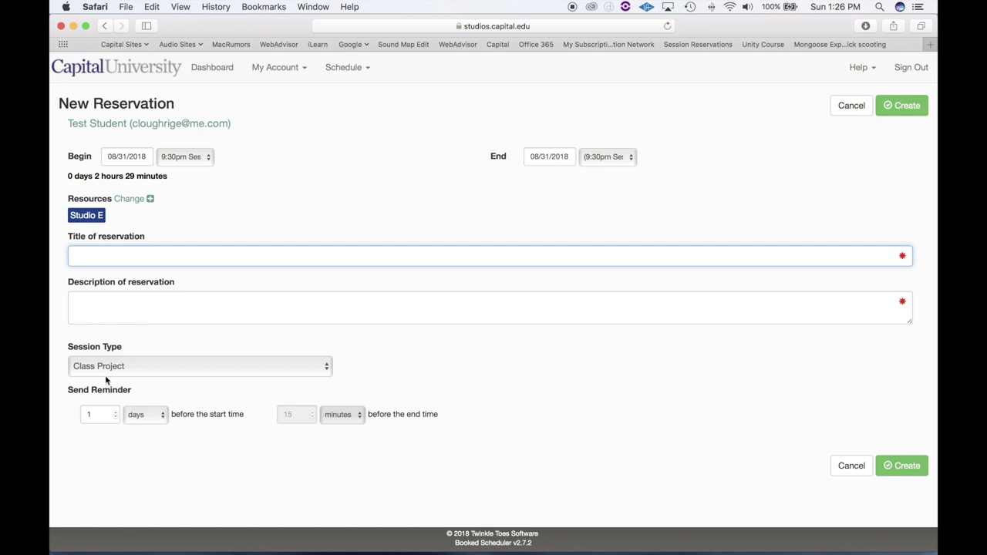
left_click(854, 467)
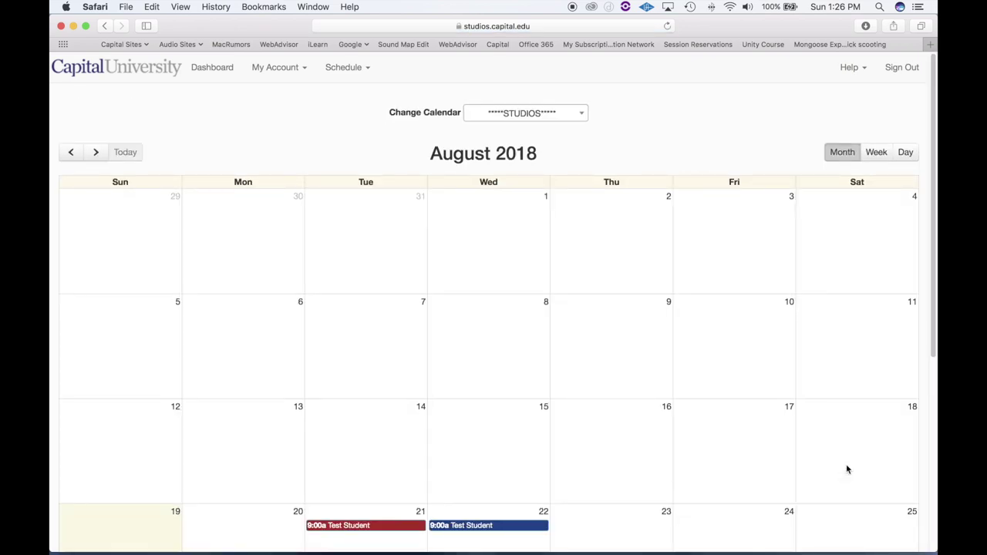
Switch the calendar view to PRODUCTION SUITES
left_click(345, 68)
left_click(251, 128)
left_click(518, 113)
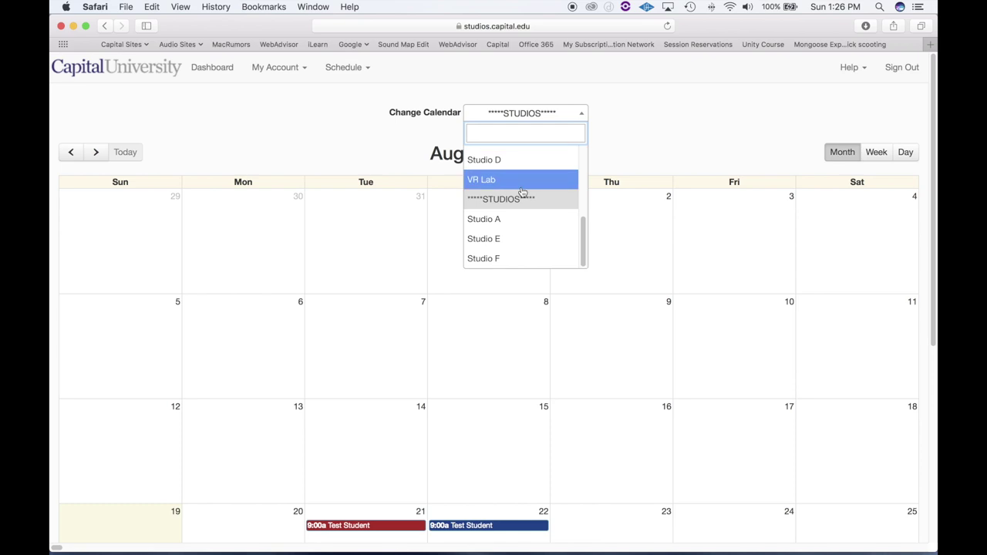
scroll(525, 193, "down", 3)
scroll(540, 189, "up", 5)
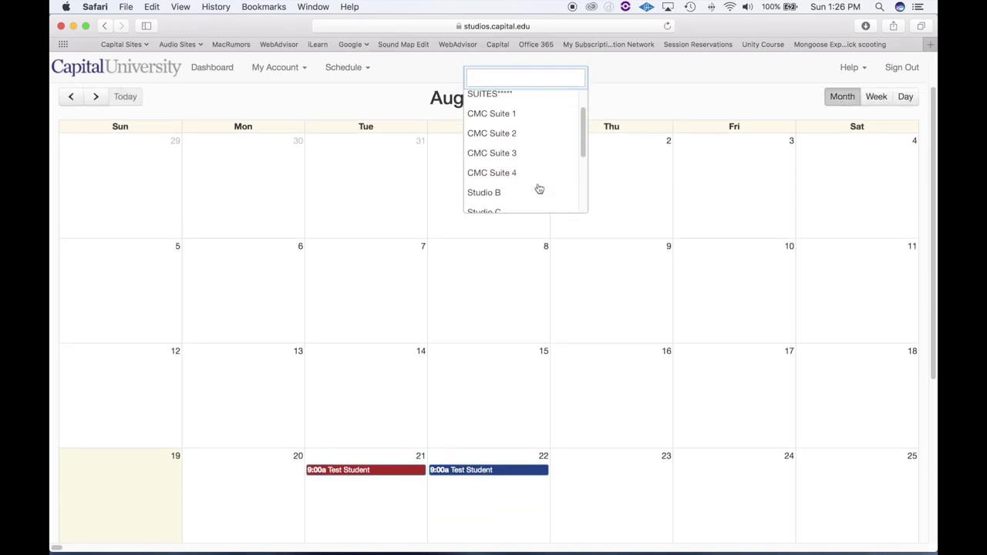
scroll(539, 189, "up", 2)
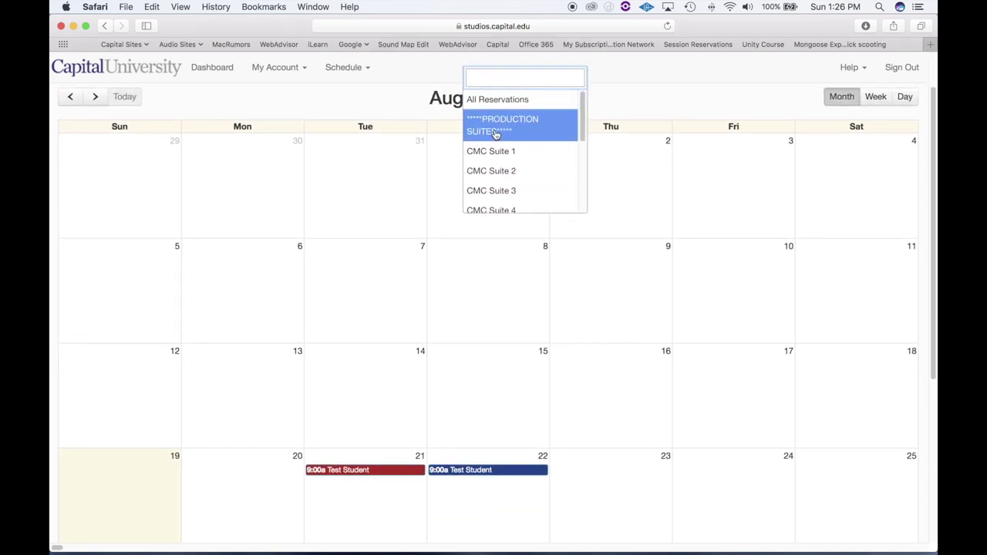
left_click(498, 137)
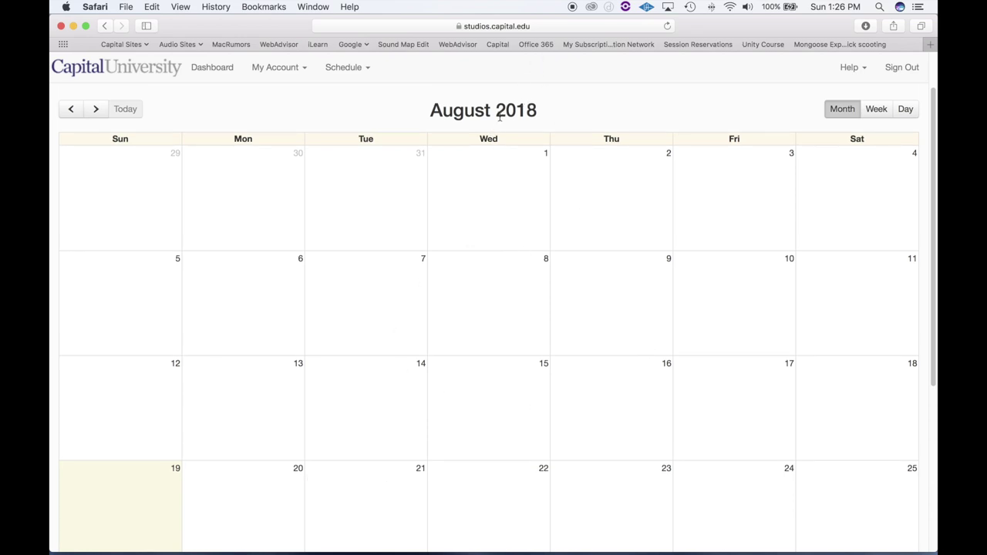
Return to the STUDIOS calendar, then narrow it to Studio F alone
left_click(544, 120)
scroll(513, 218, "down", 5)
left_click(511, 198)
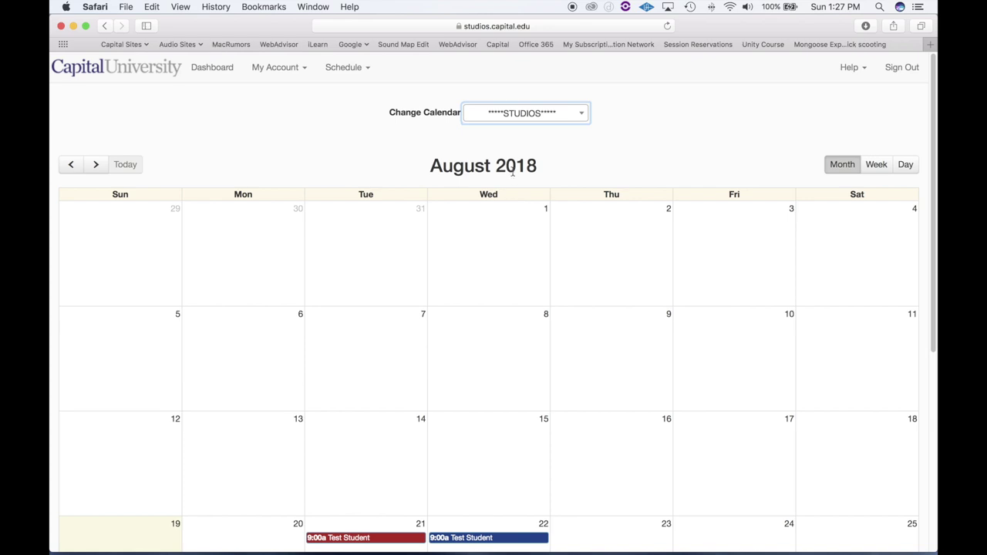
left_click(533, 114)
scroll(521, 205, "down", 1)
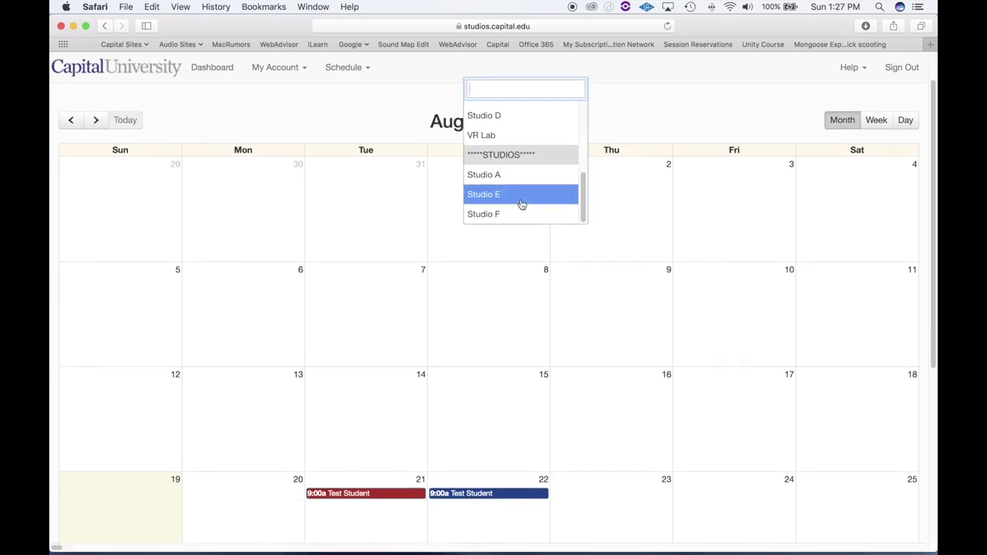
left_click(521, 216)
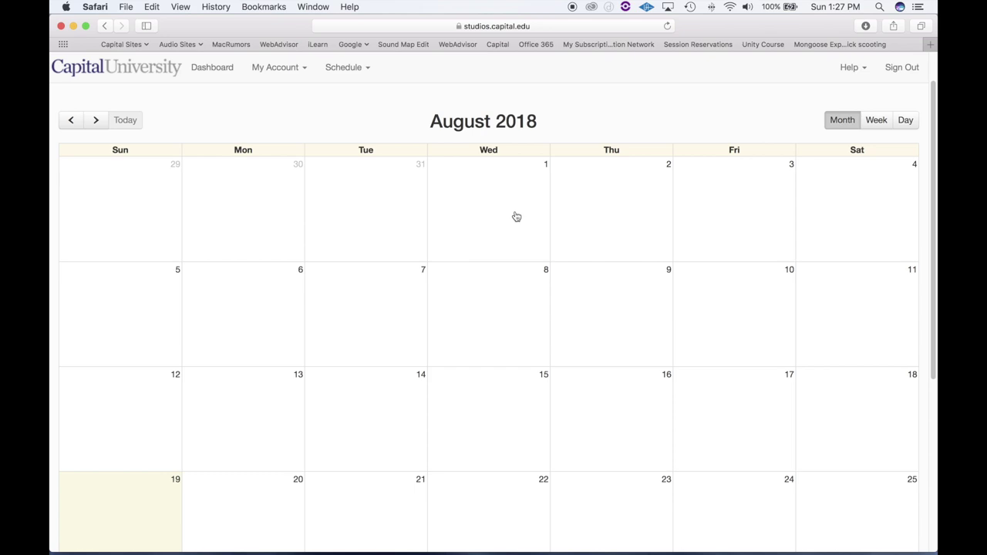
Go to the Bookings grid with the STUDIOS resource group shown
left_click(343, 70)
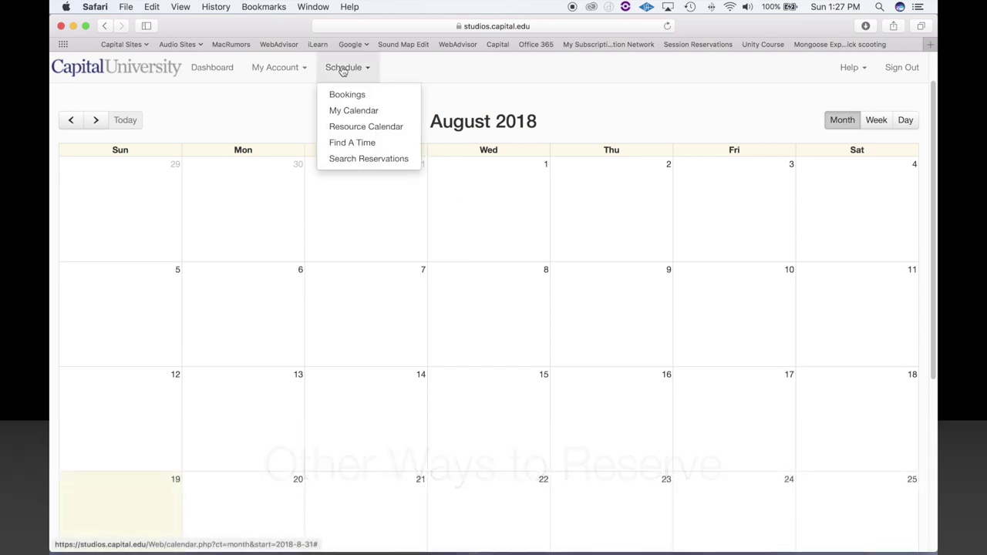
left_click(346, 98)
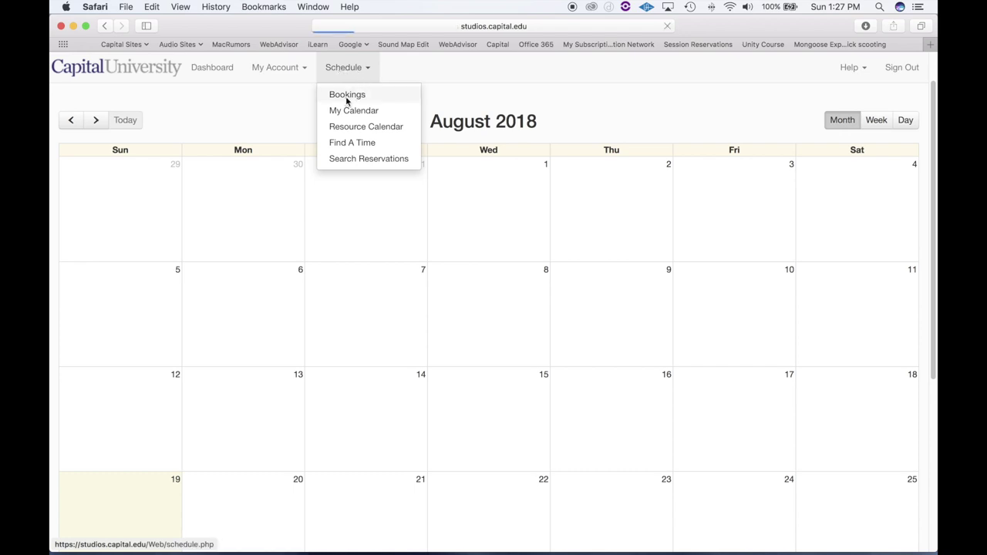
scroll(347, 101, "down", 2)
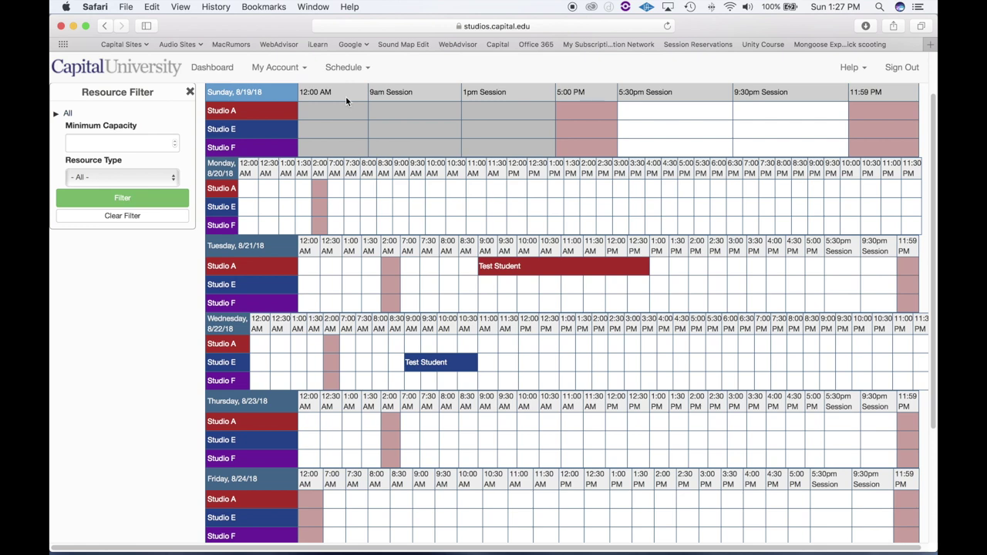
scroll(346, 96, "up", 2)
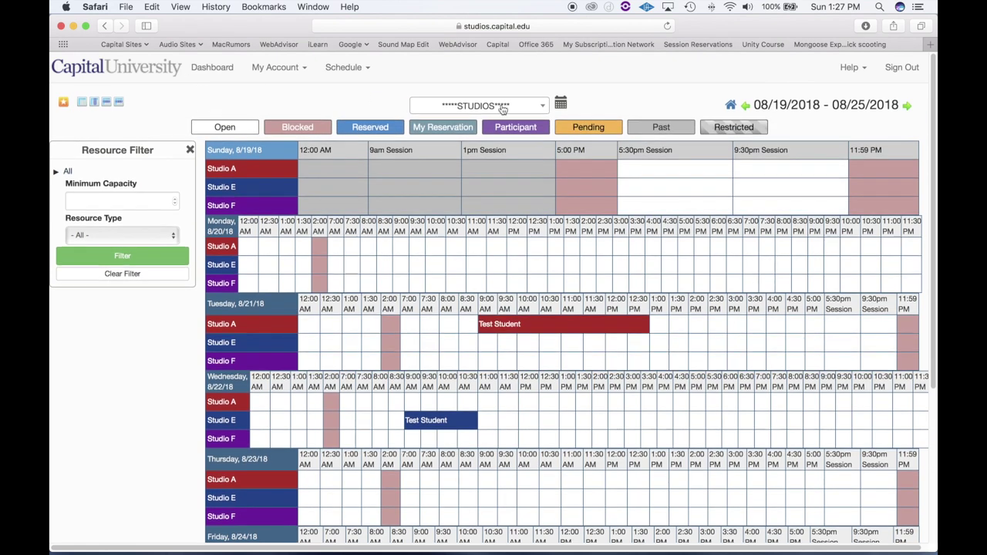
left_click(540, 106)
left_click(436, 168)
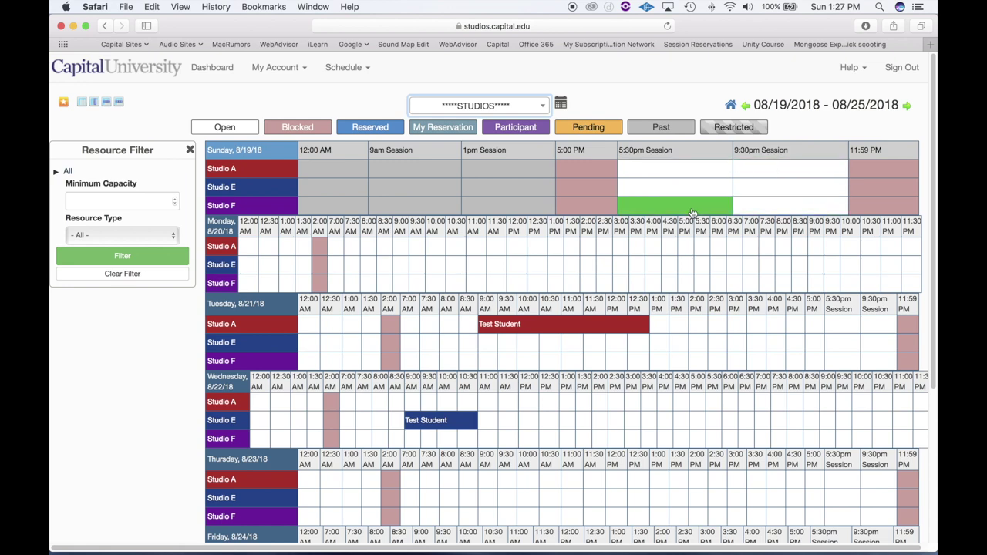
Advance to the week of 08/26/2018 and open Studio A's Saturday 5:30pm Session slot
scroll(693, 213, "down", 1)
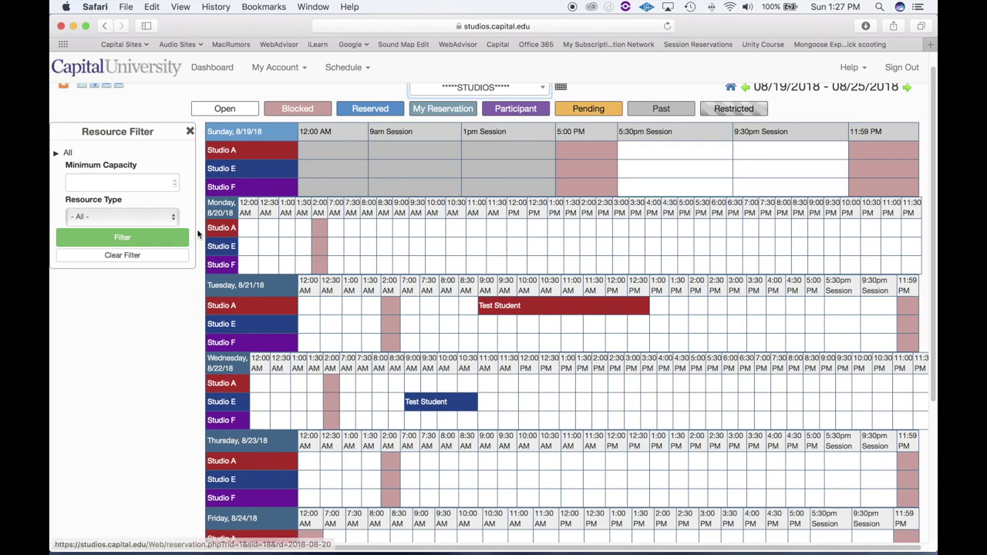
scroll(230, 276, "down", 5)
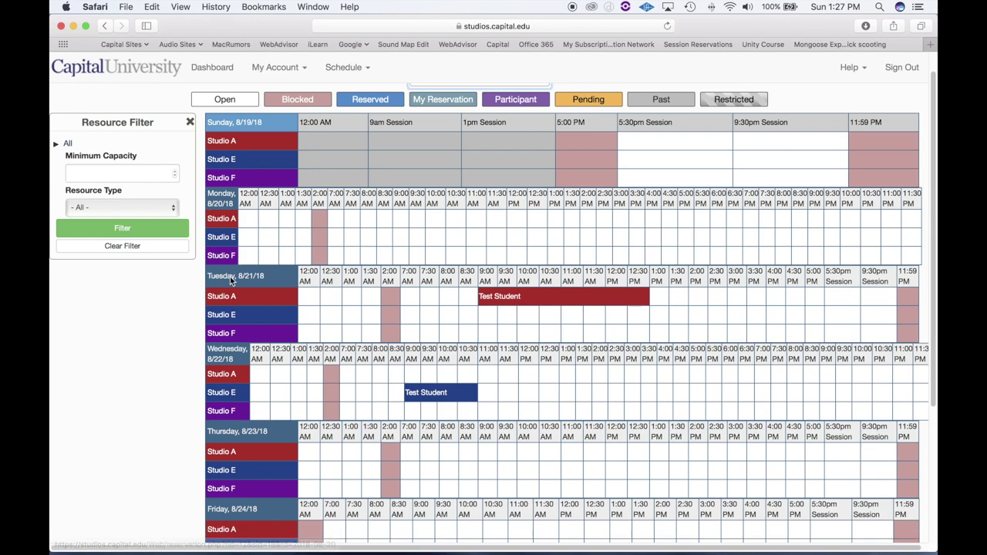
scroll(230, 281, "down", 3)
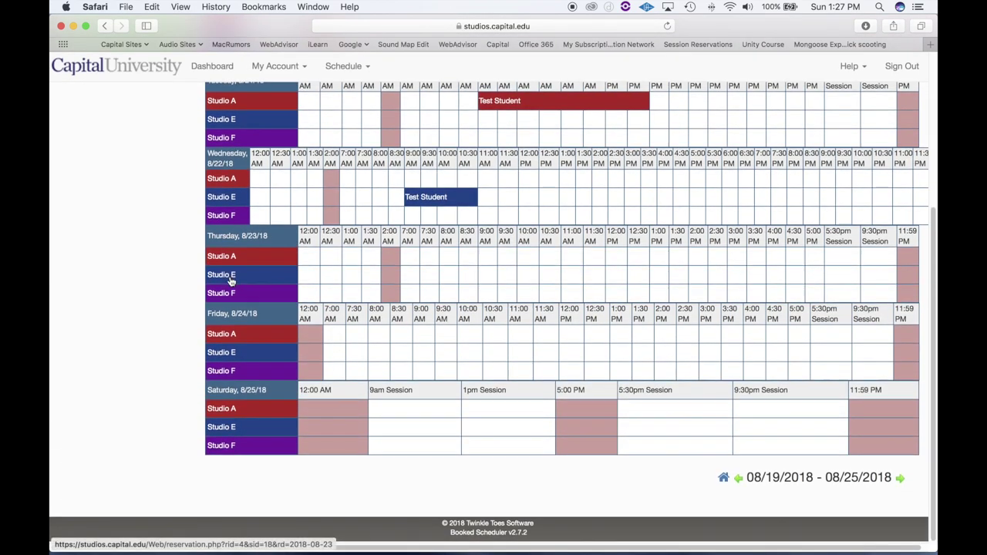
left_click(231, 282)
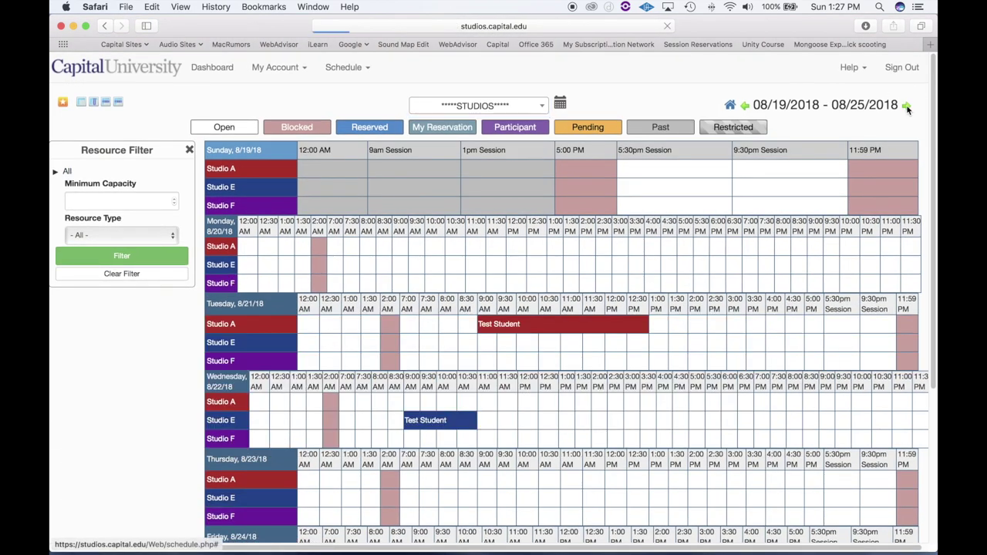
left_click(907, 107)
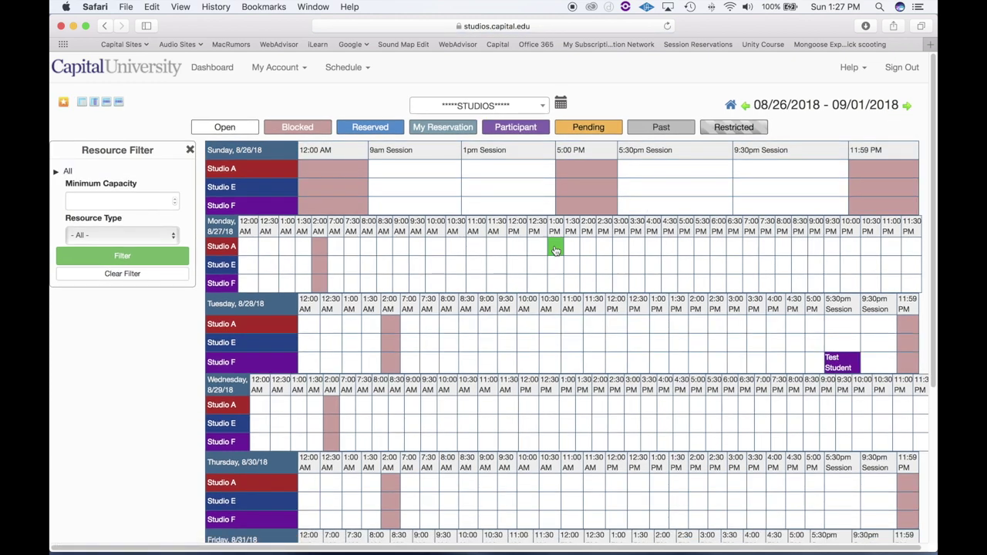
scroll(554, 249, "down", 10)
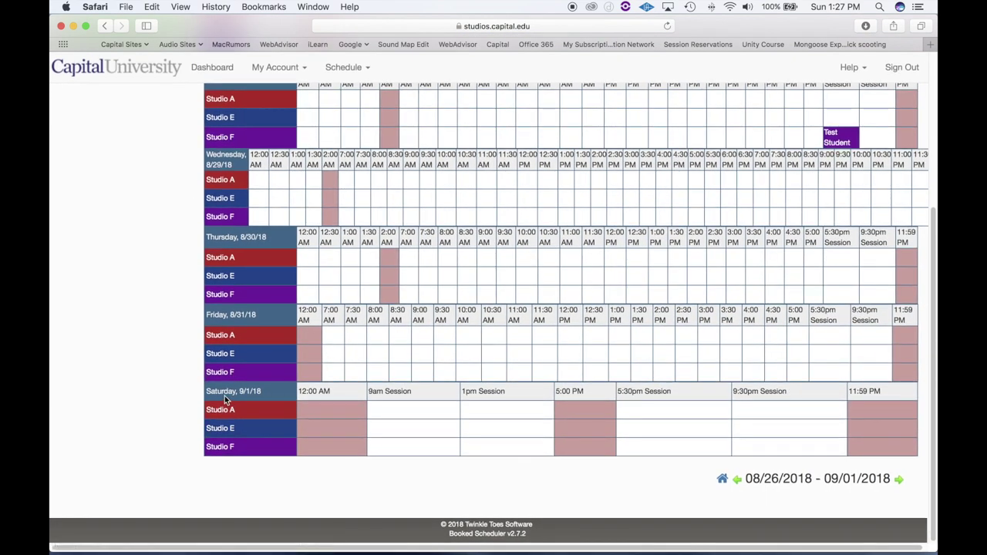
left_click(671, 415)
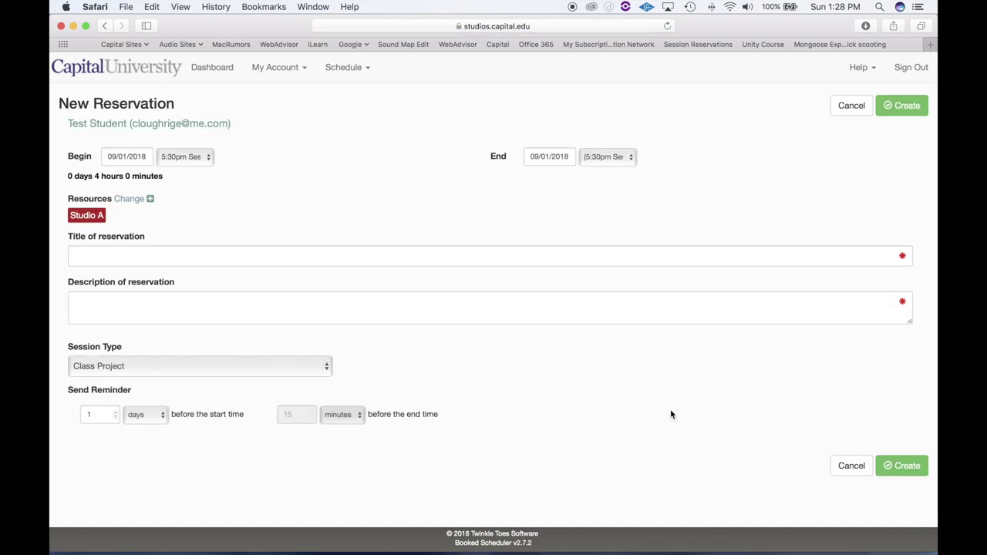
Cancel the Studio A 09/01 reservation form, back to the 08/26–09/01/2018 STUDIOS grid
left_click(845, 112)
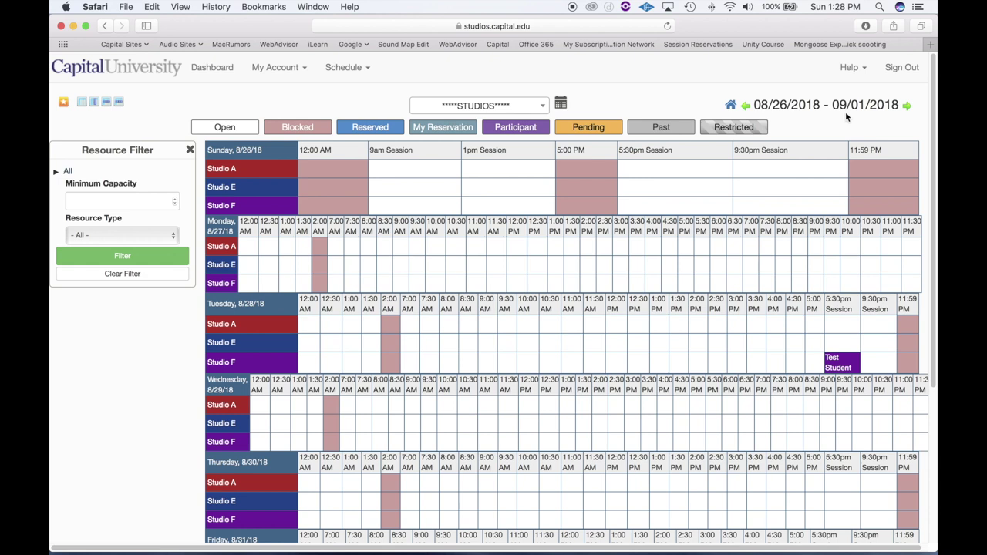
Open My Calendar and switch it to *****STUDIOS*****, showing bookings on the 21st, 22nd and 28th
left_click(349, 69)
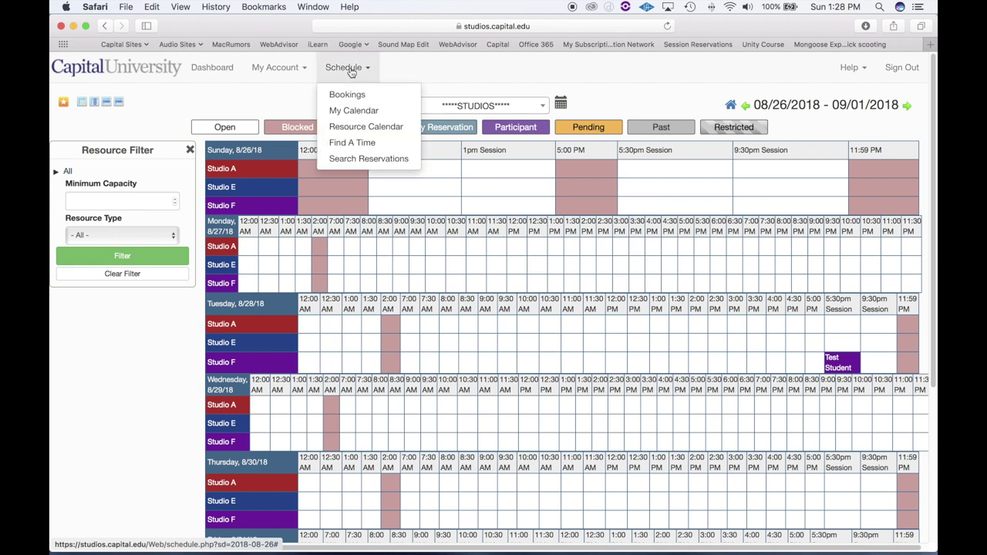
left_click(354, 114)
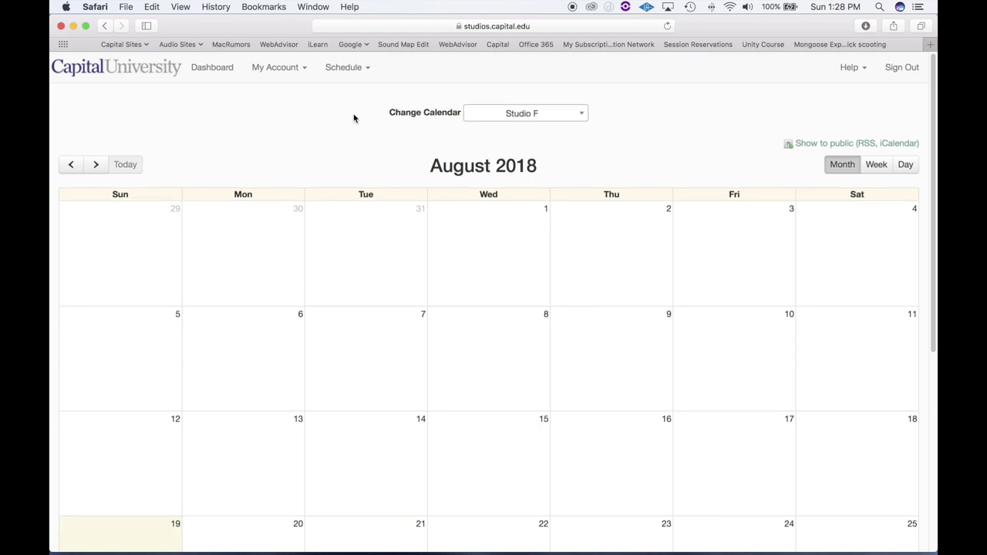
scroll(353, 118, "down", 2)
scroll(505, 108, "up", 2)
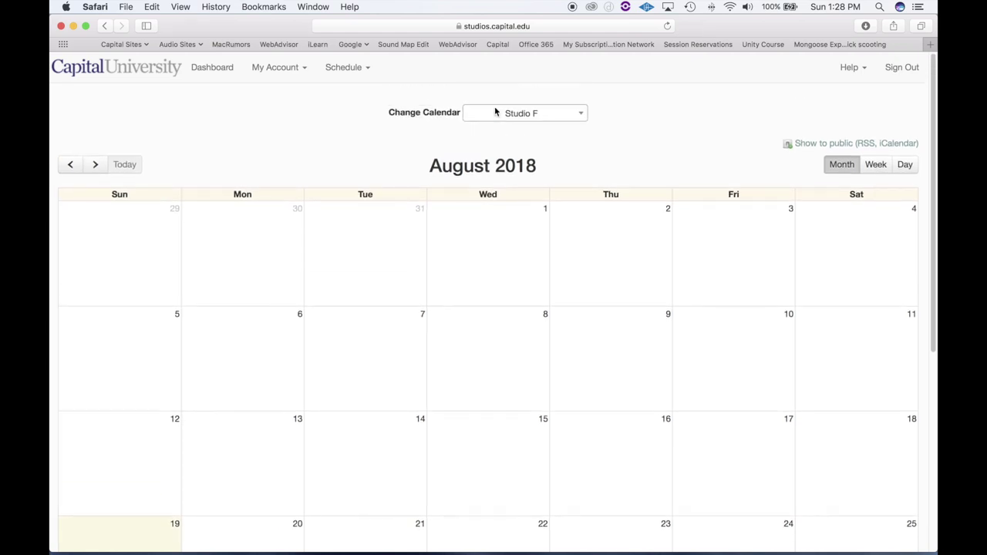
left_click(511, 114)
left_click(498, 202)
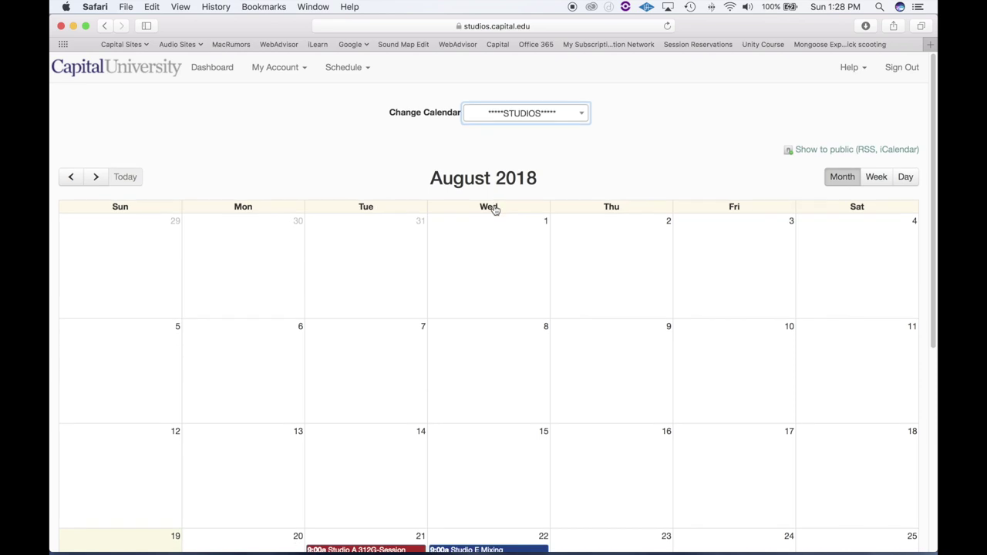
scroll(339, 148, "down", 5)
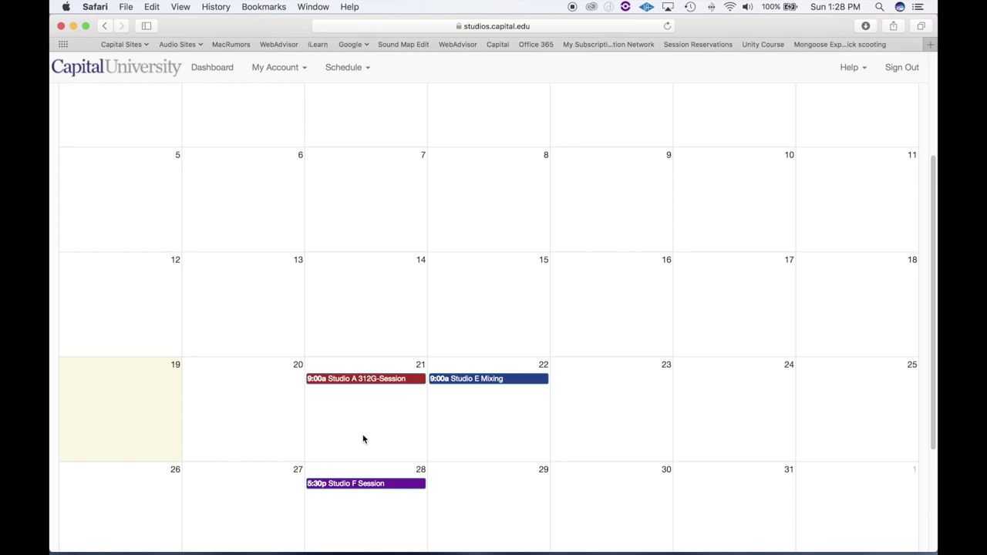
scroll(364, 438, "up", 5)
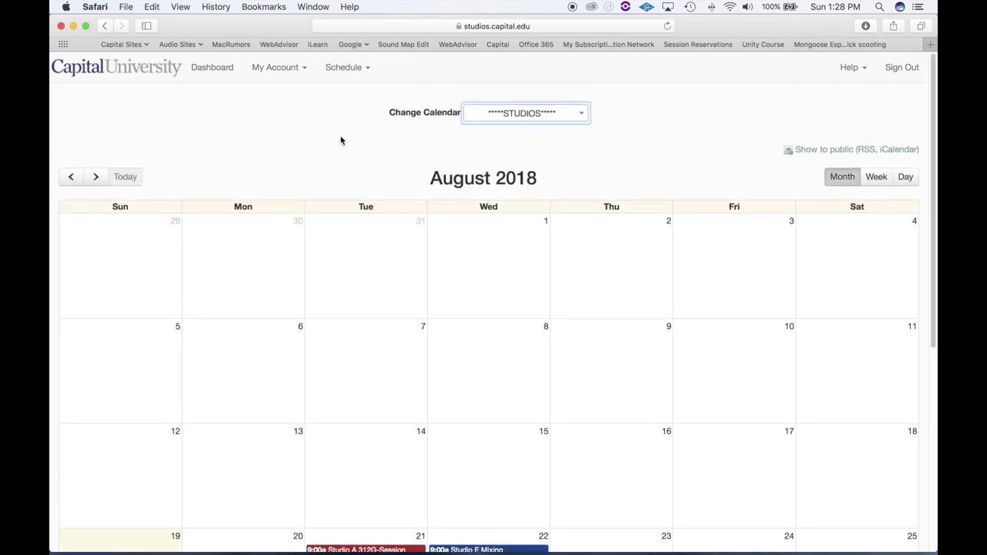
left_click(347, 69)
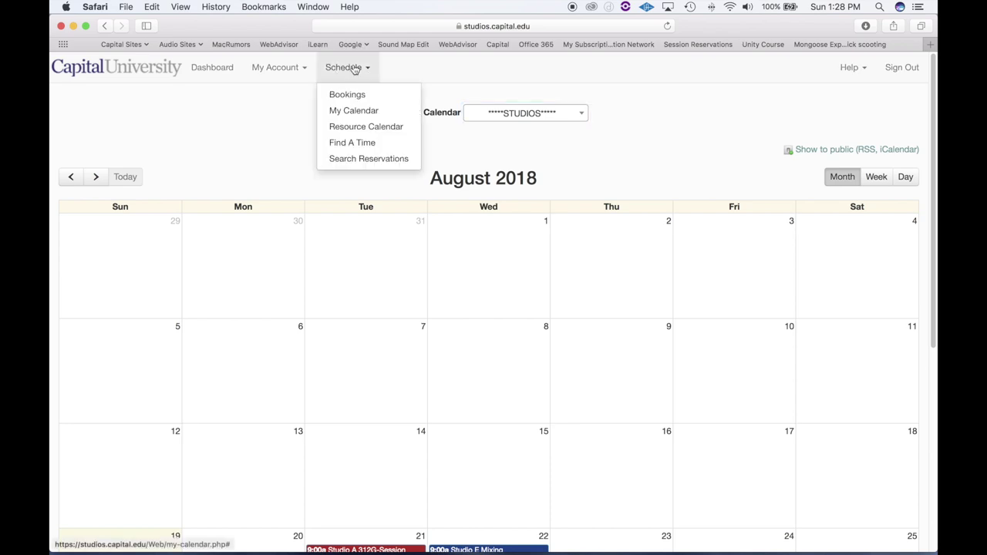
Open Find A Time and search for any resource, 30 minutes, tomorrow Aug 20
left_click(348, 143)
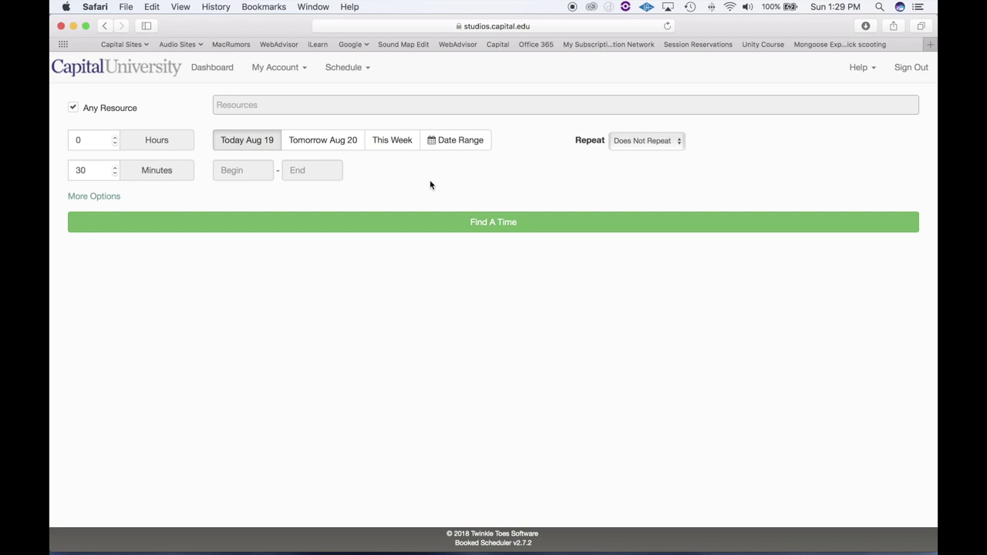
left_click(321, 142)
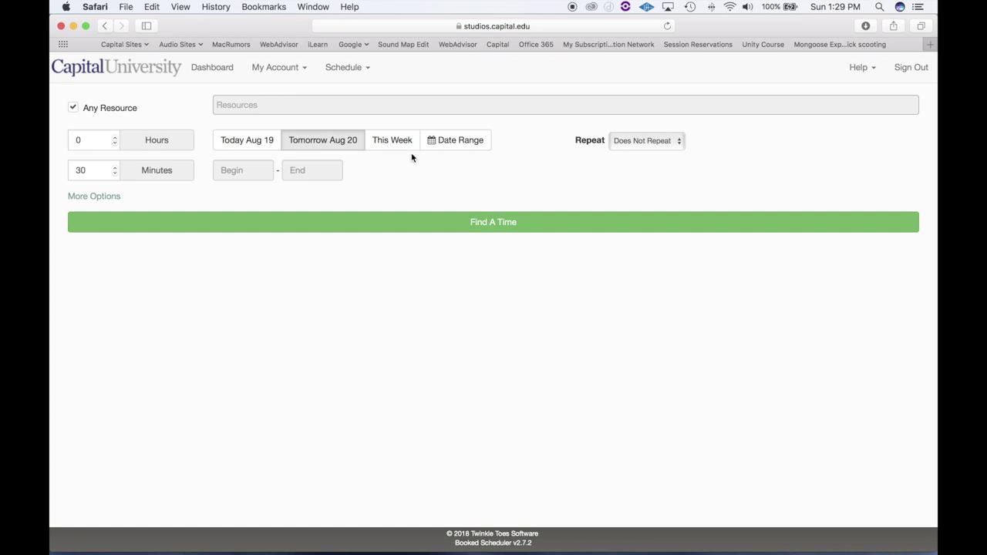
left_click(355, 72)
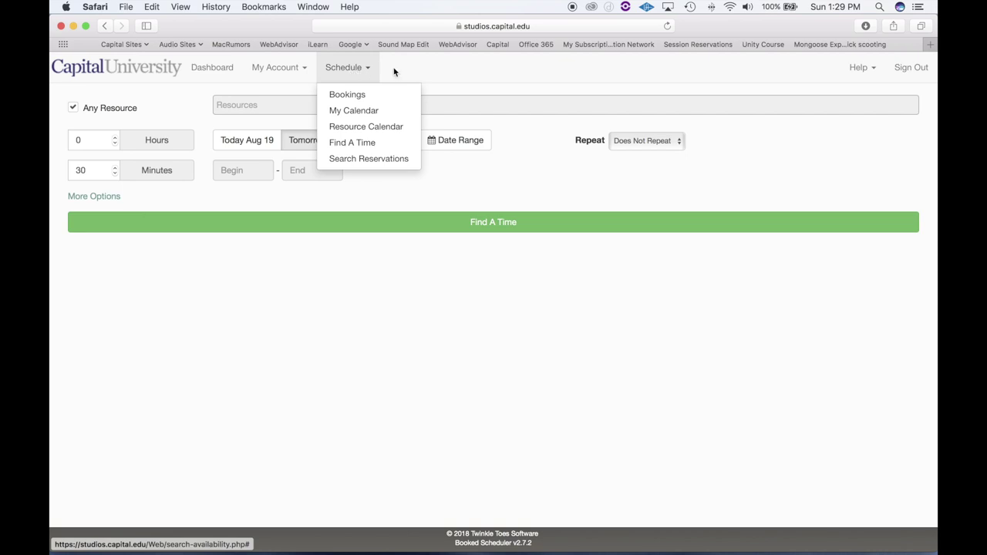
Show the Search Reservations page, filtered to the signed-in student
left_click(377, 160)
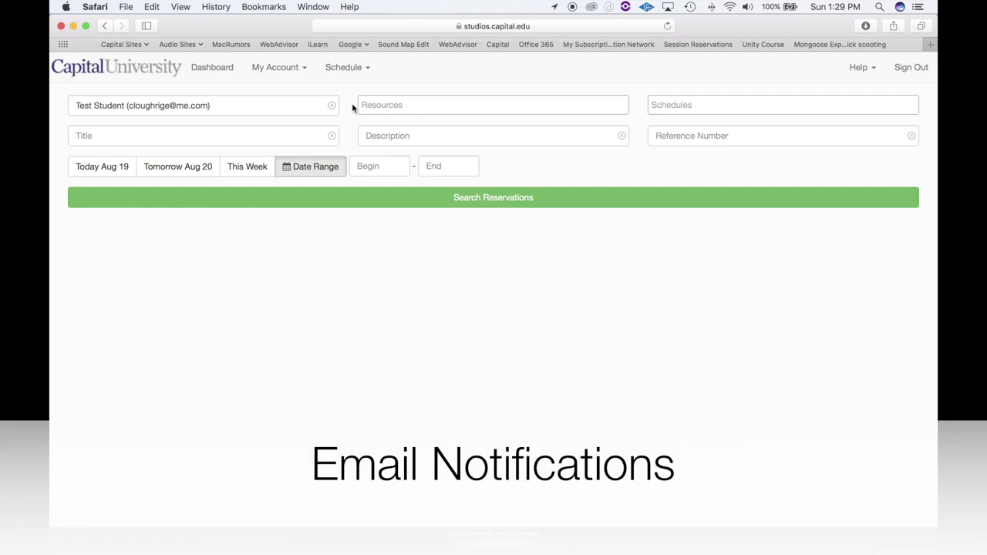
left_click(280, 71)
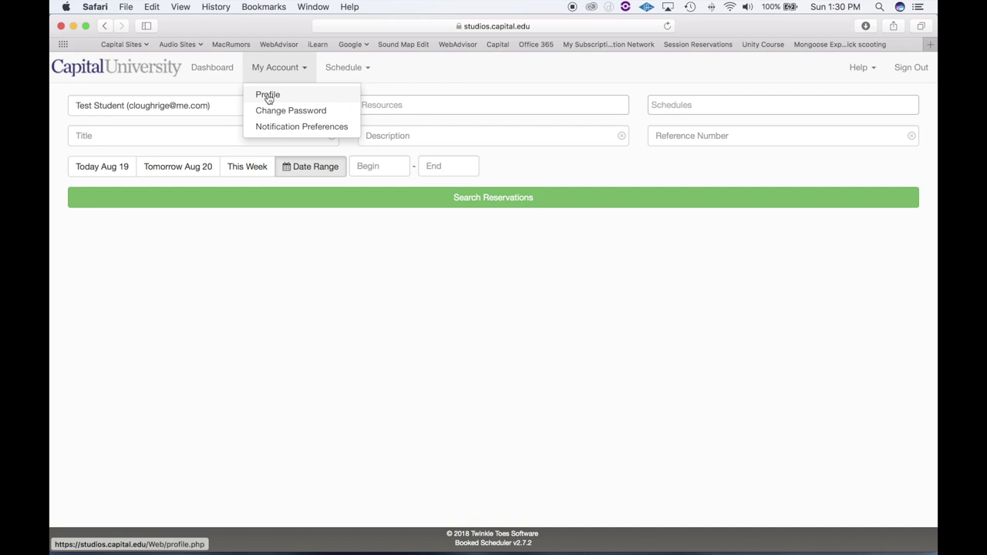
Go to Notification Preferences under My Account for reservation e-mail alerts
left_click(276, 127)
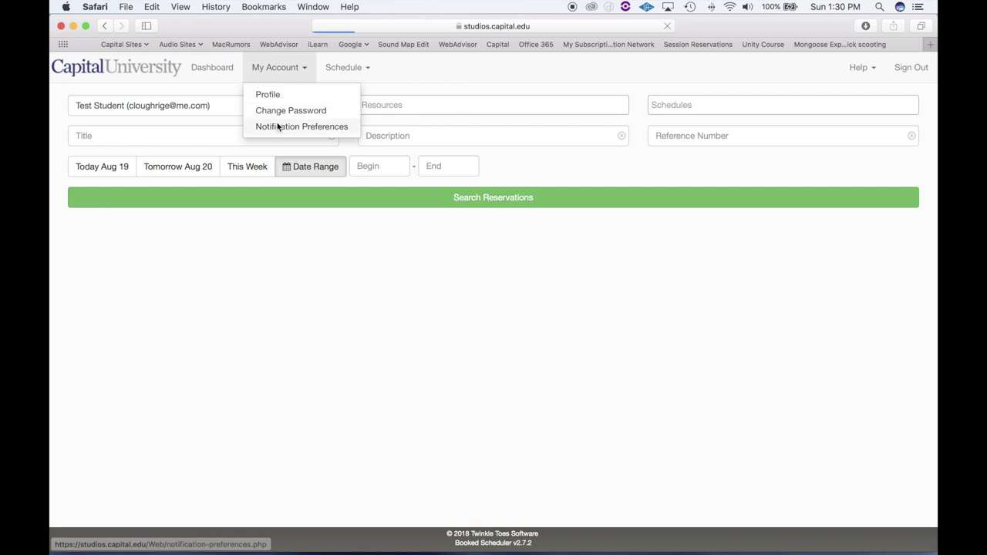